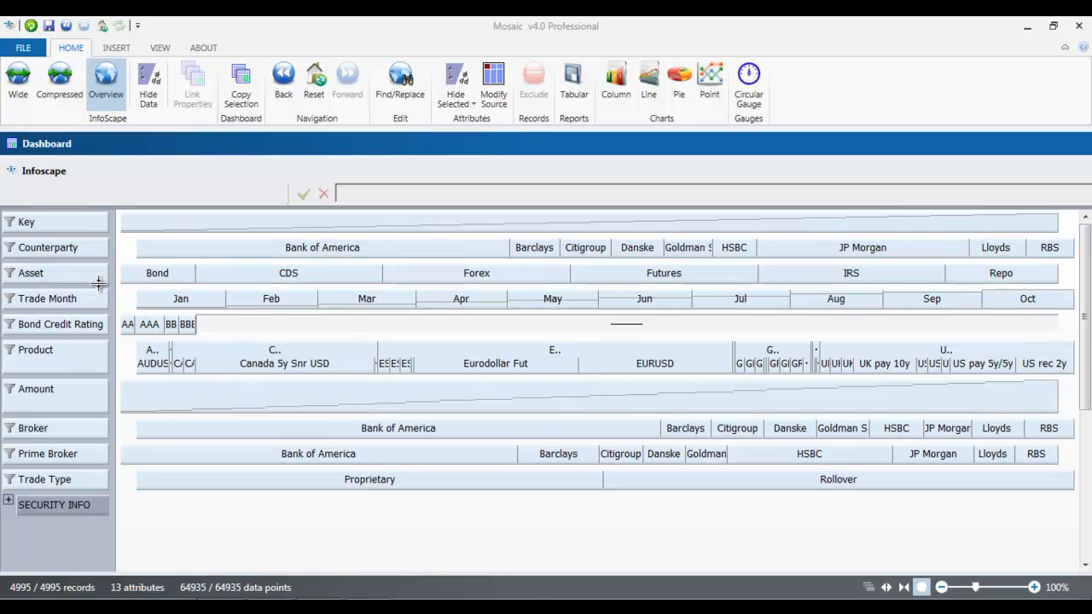
Start defining a new attribute from Asset and examine the Summary, Formula, Classification and Case Differentiation definition types.
right_click(85, 278)
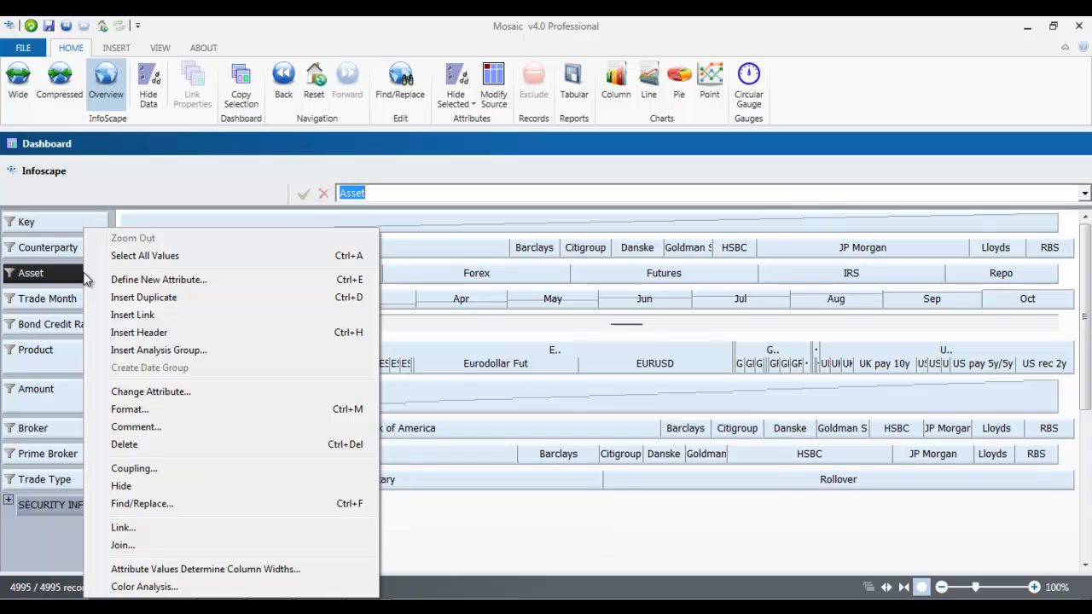
left_click(119, 279)
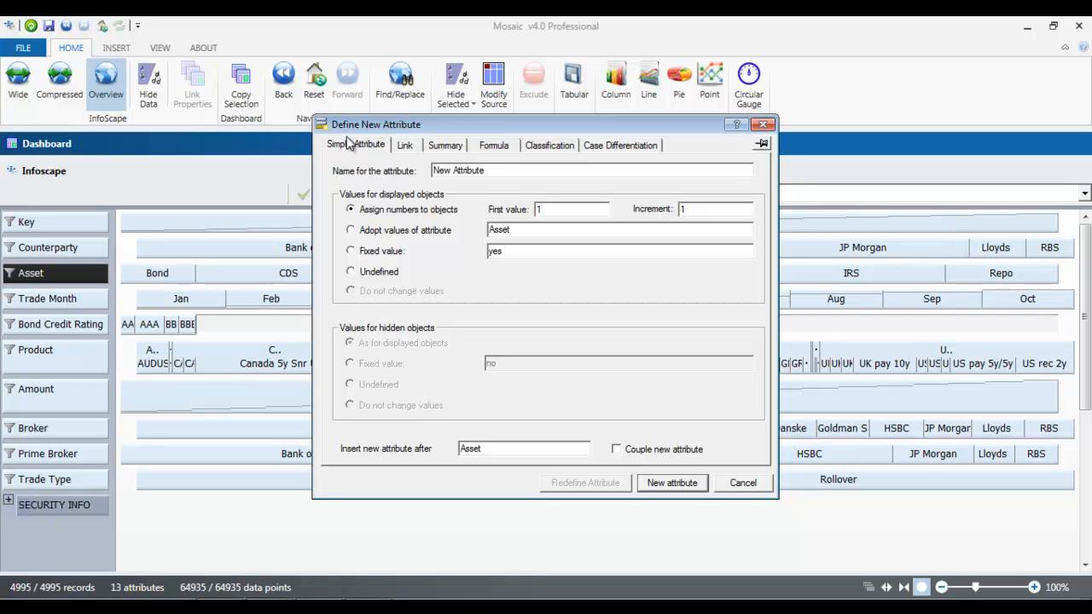
left_click(445, 146)
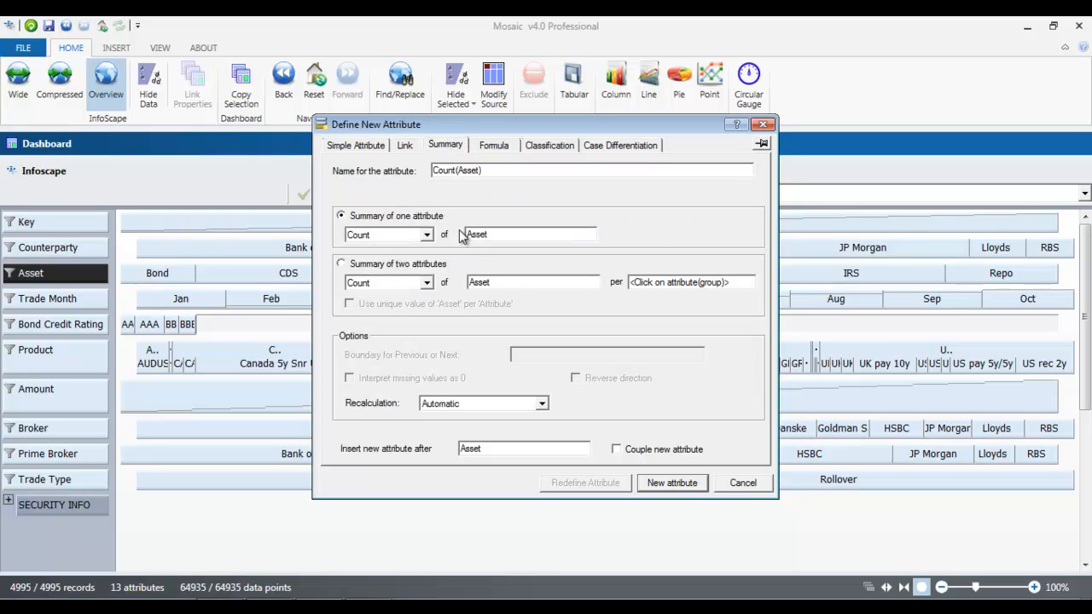
left_click(495, 147)
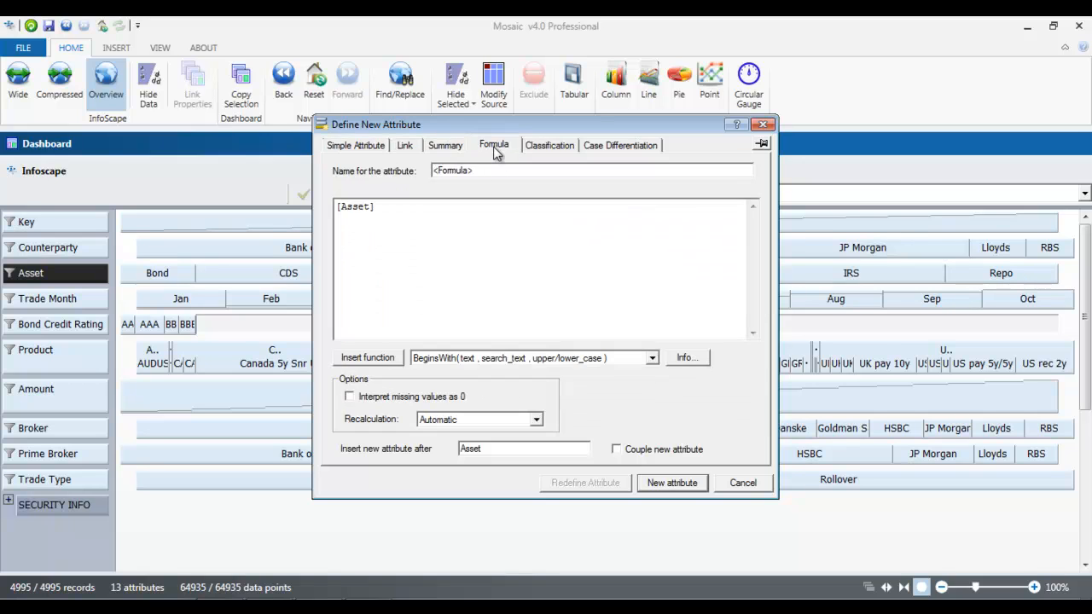
left_click(546, 147)
left_click(606, 148)
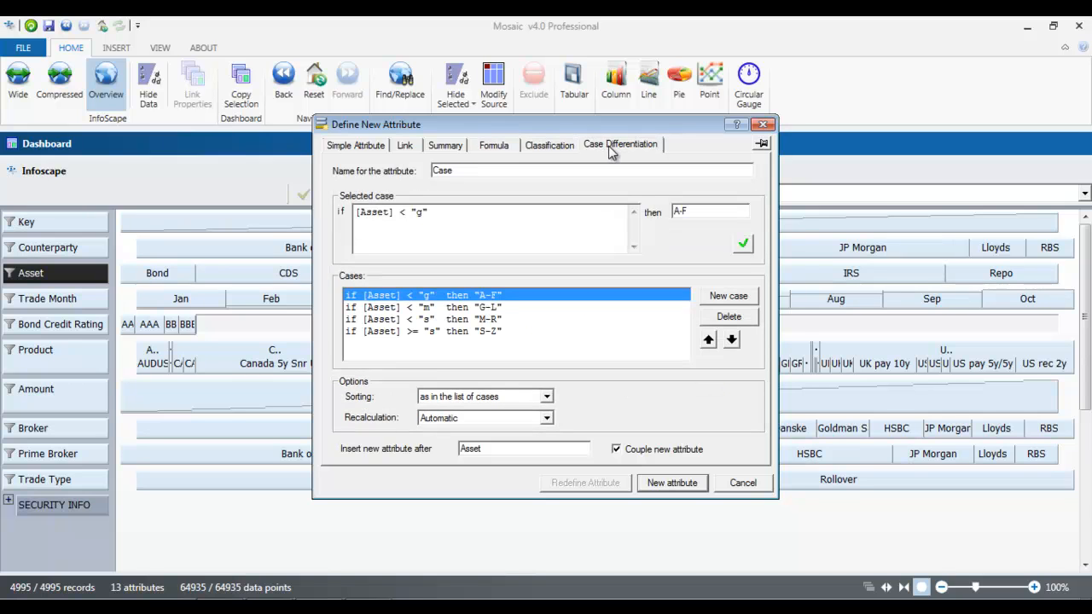
left_click(547, 149)
left_click(503, 150)
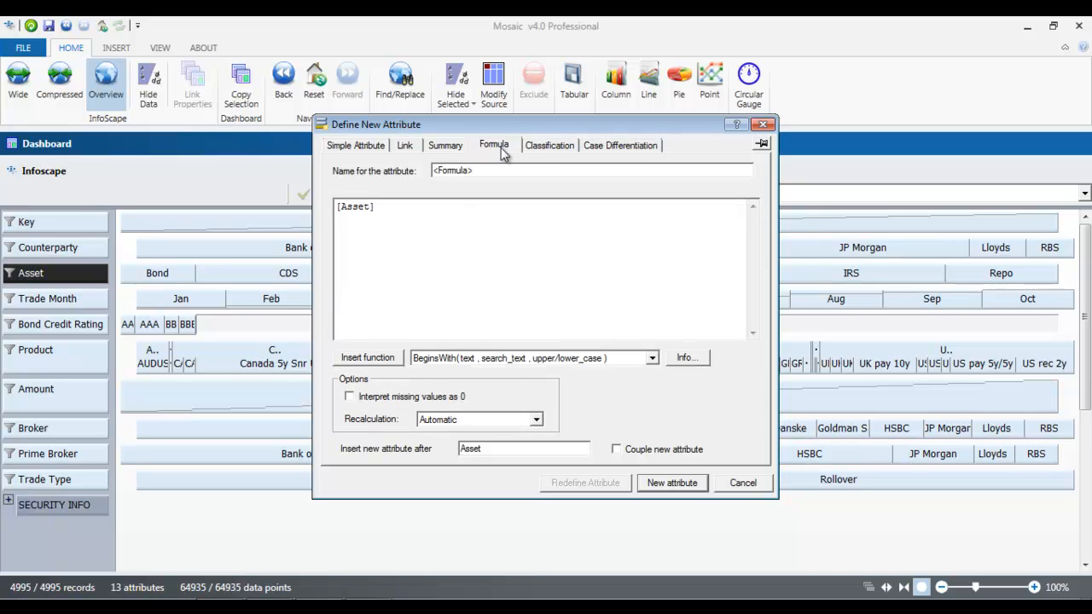
left_click(357, 148)
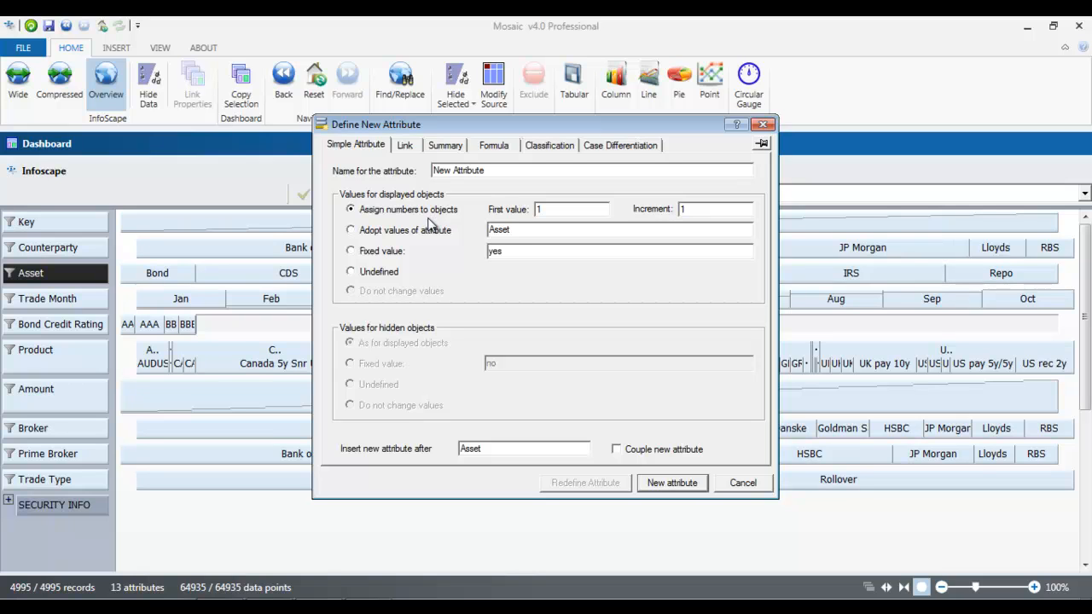
Create a simple attribute after Asset with its values for displayed objects left undefined.
left_click(364, 232)
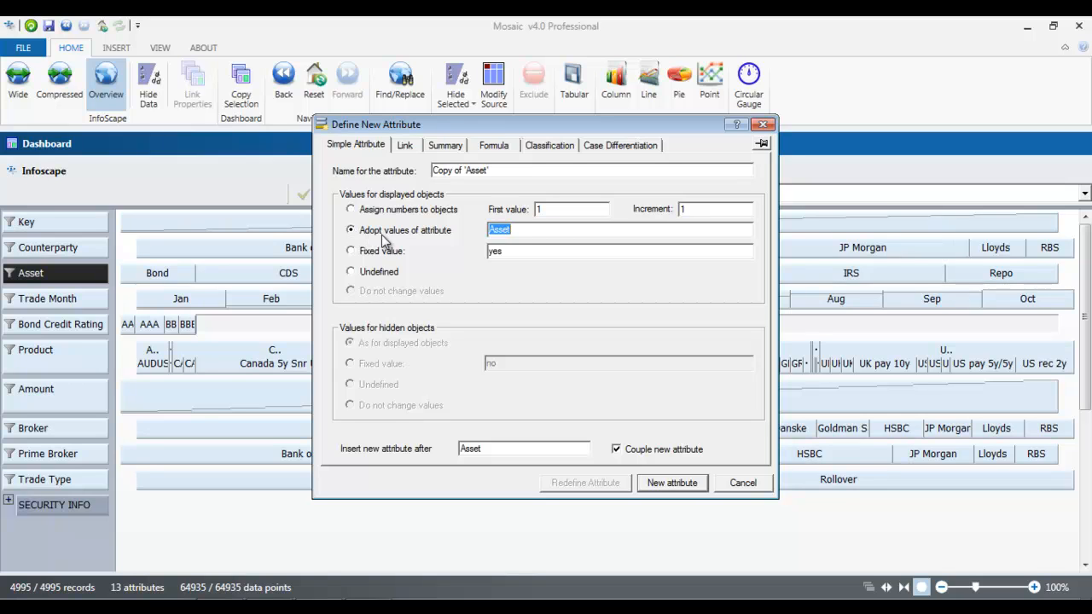
left_click(352, 271)
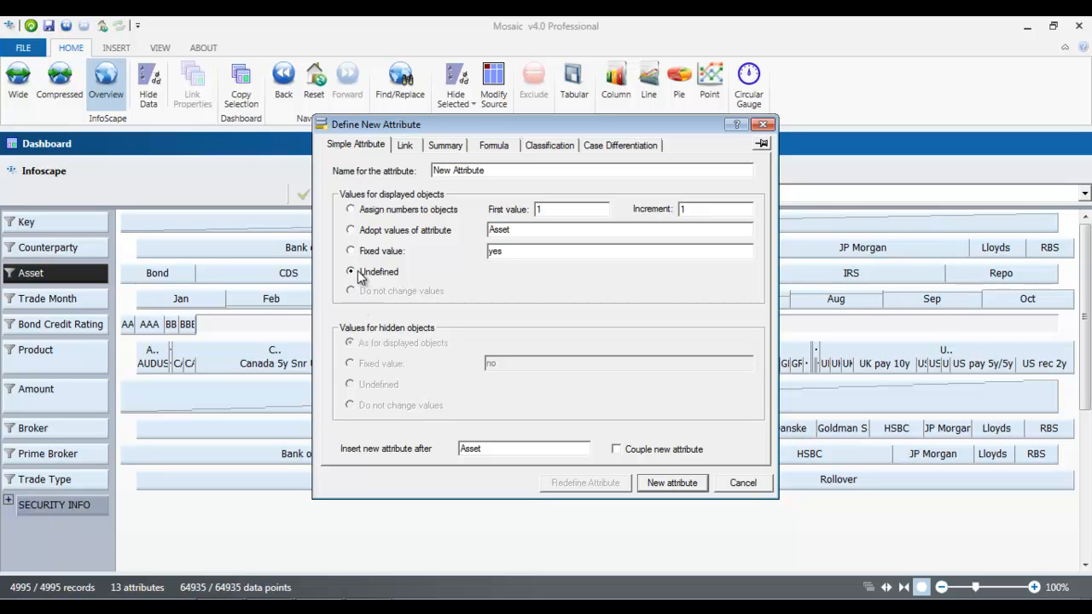
left_click(671, 483)
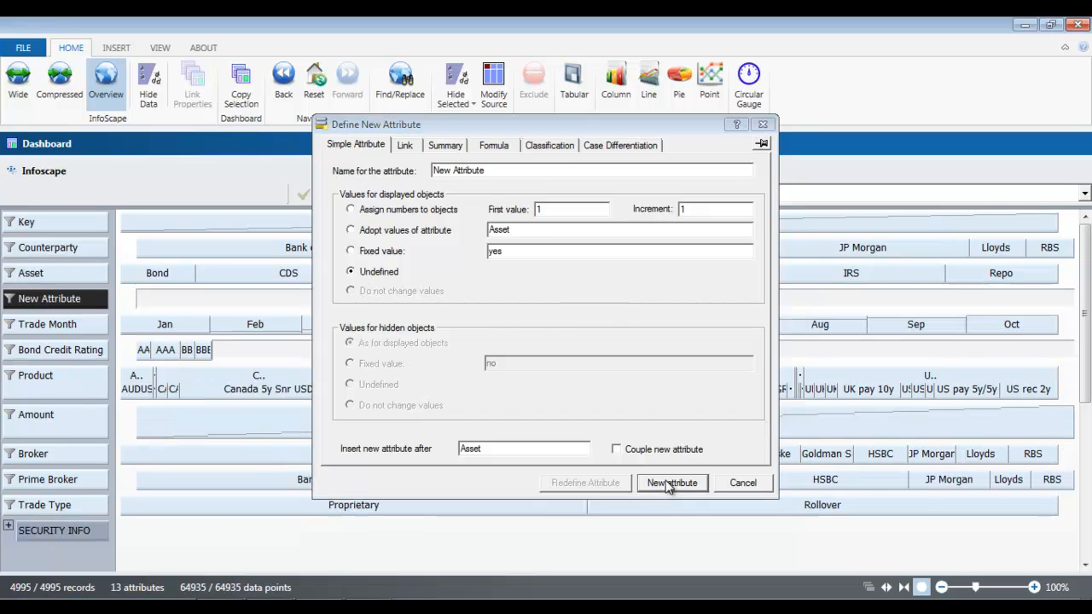
Rename the new attribute QUARTER CLASSIFICATION and widen the column of attribute names.
left_click(565, 302)
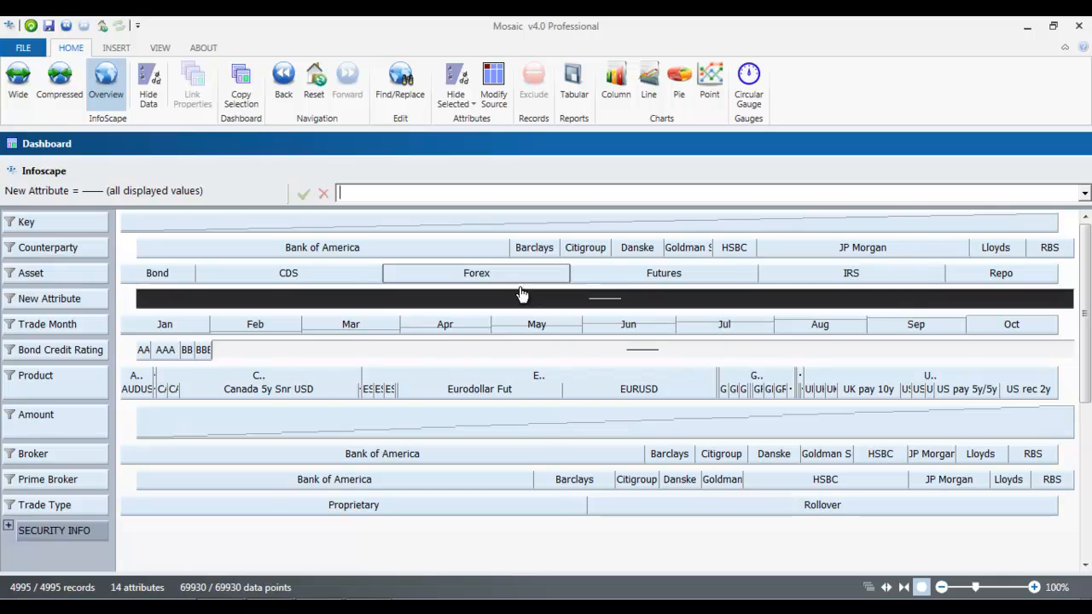
left_click(74, 300)
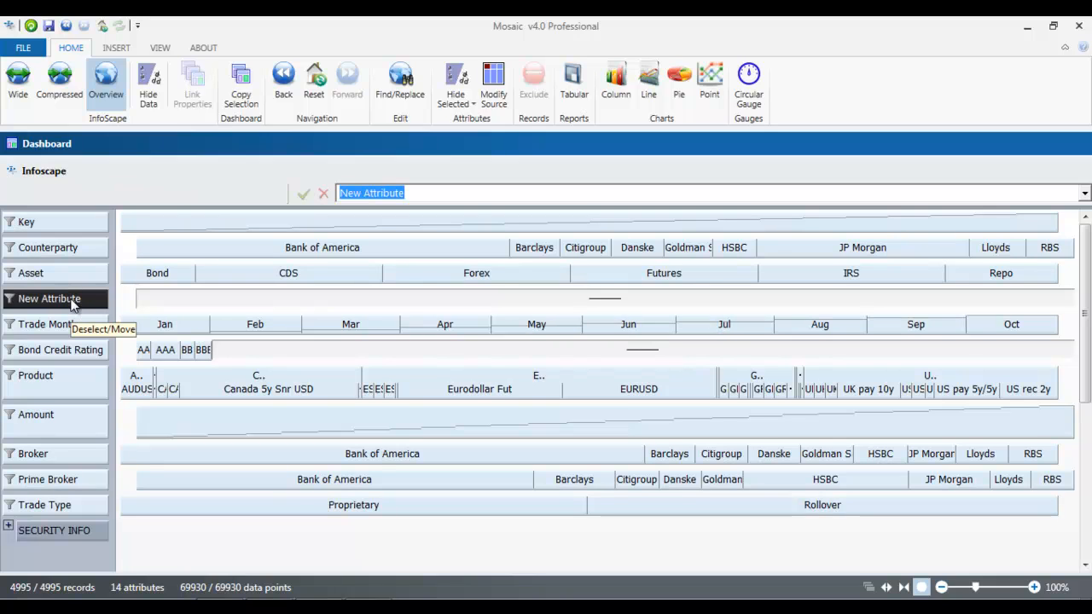
type("q")
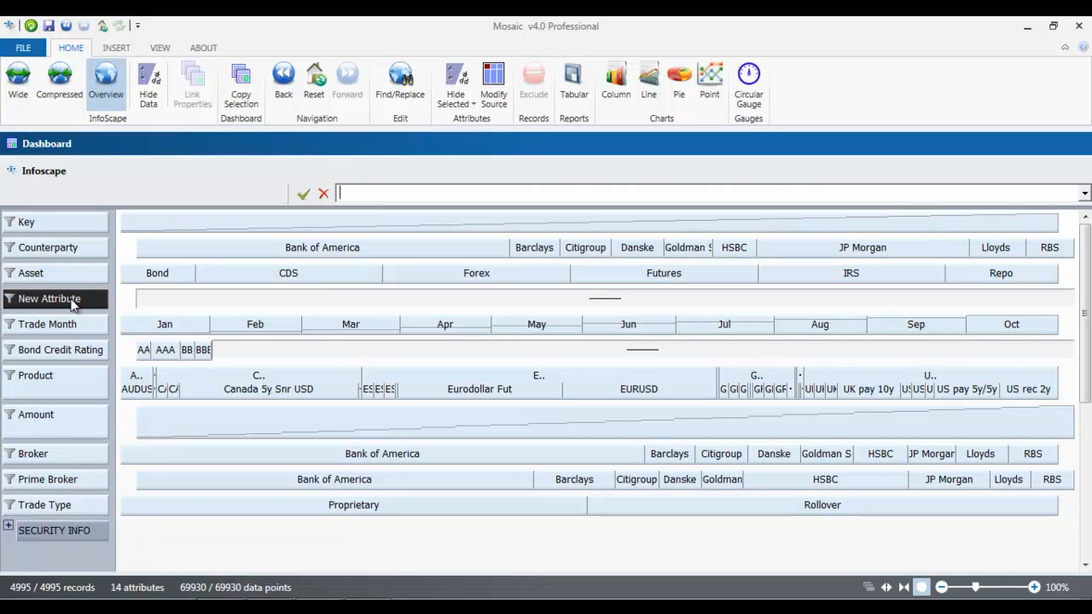
type("AU")
key("Num_Lock")
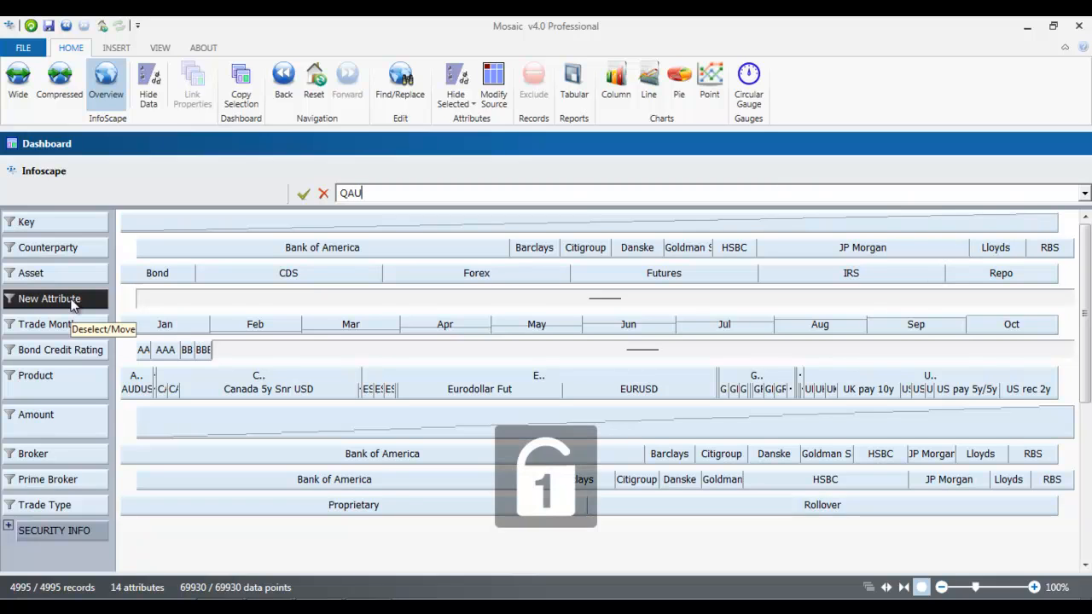
key("BackSpace")
key("BackSpace")
type("UARTER CLAS")
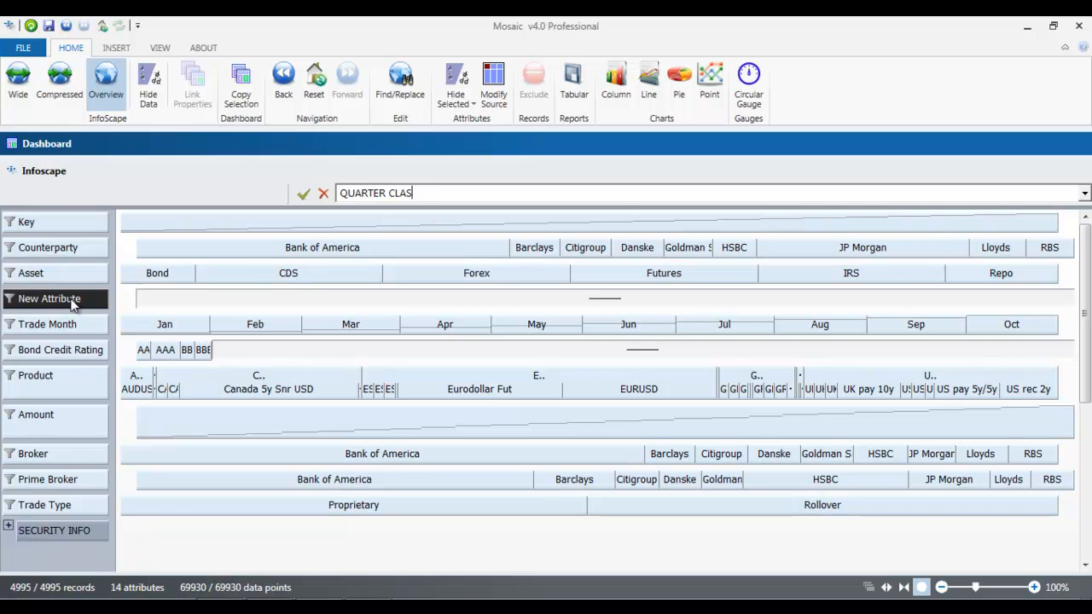
type("SIFICATION")
key("Return")
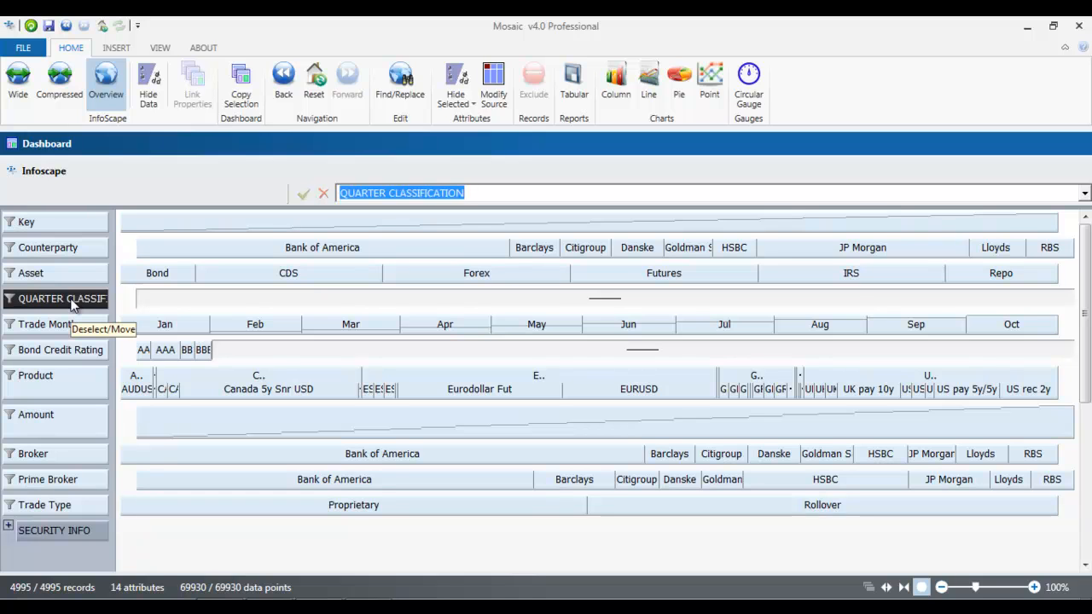
left_click_drag(115, 298, 140, 299)
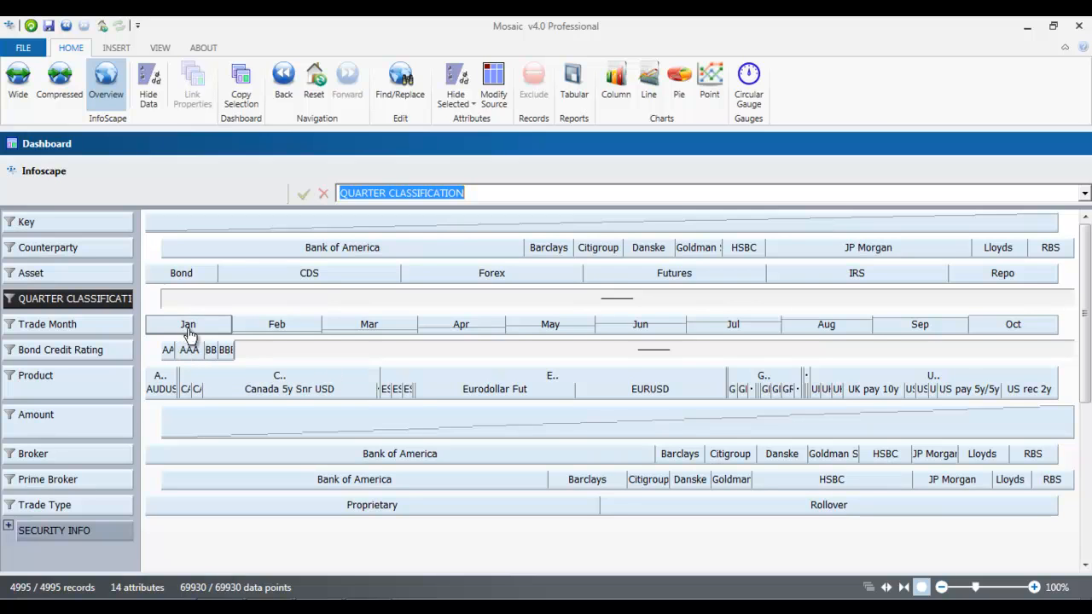
Narrow the records to trade months Jan to Mar, set their QUARTER CLASSIFICATION to Q1, and return to all records.
left_click(192, 331)
left_click_drag(230, 331, 341, 329)
double_click(346, 329)
left_click(497, 304)
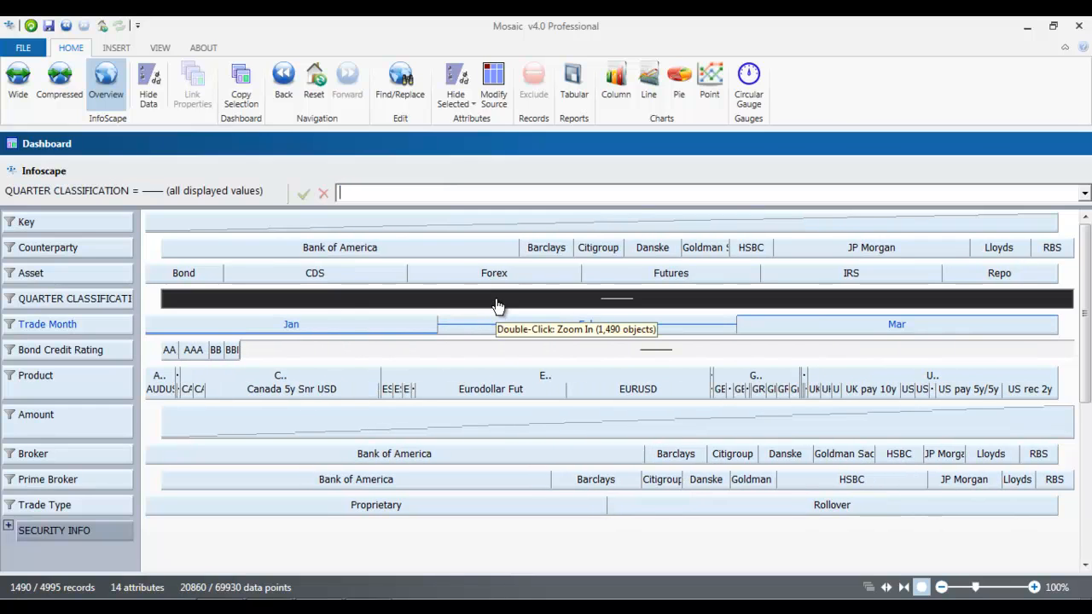
type("Q1")
key("Return")
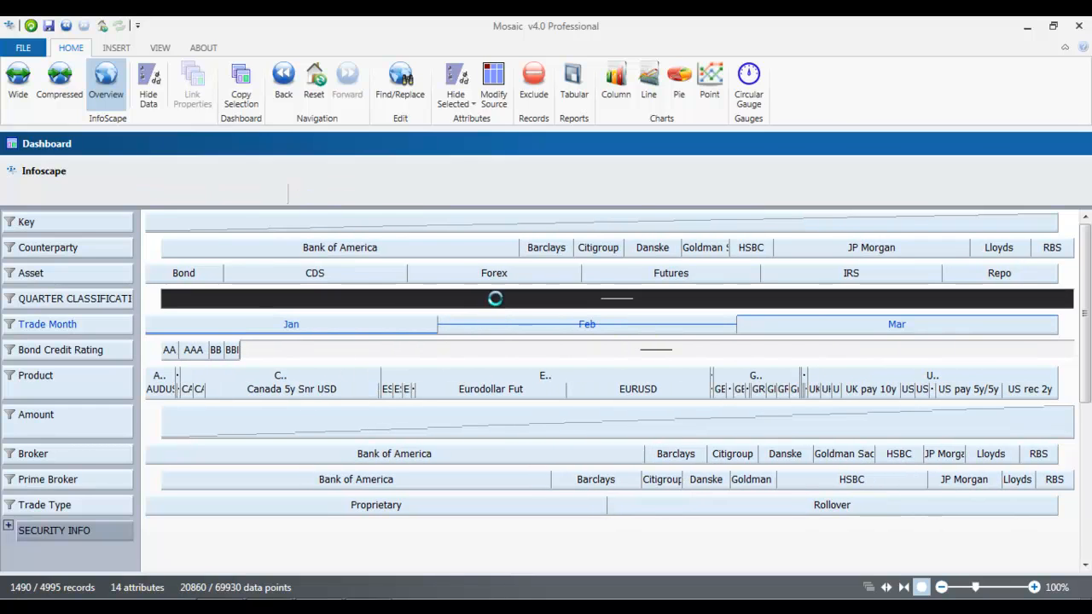
left_click(283, 77)
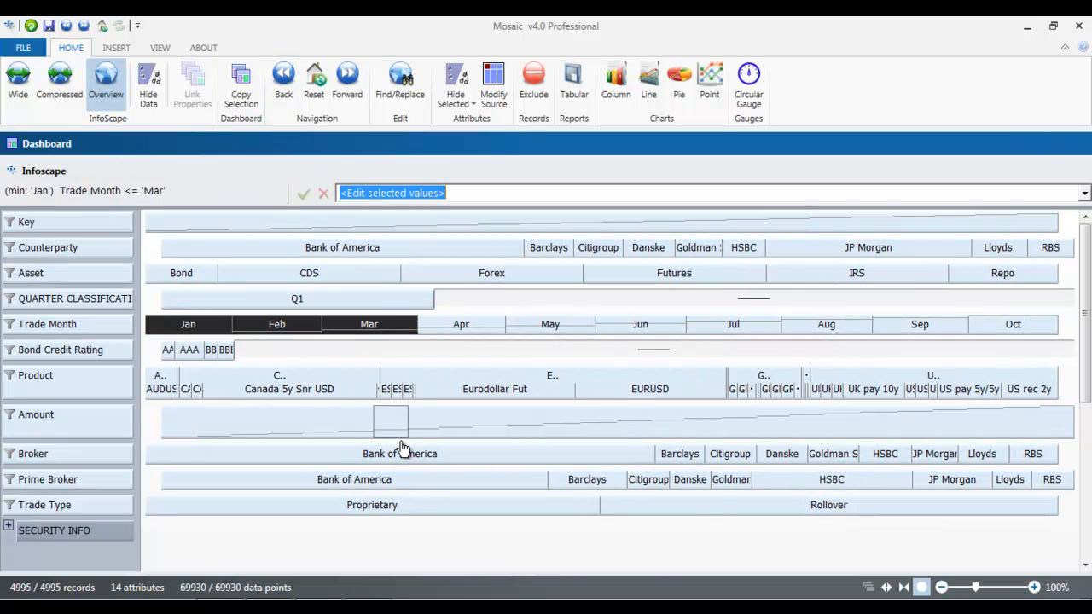
Narrow the records to trade months Apr to Jun, set their QUARTER CLASSIFICATION to Q2, and return to all records.
left_click_drag(460, 324, 600, 324)
left_click(591, 307)
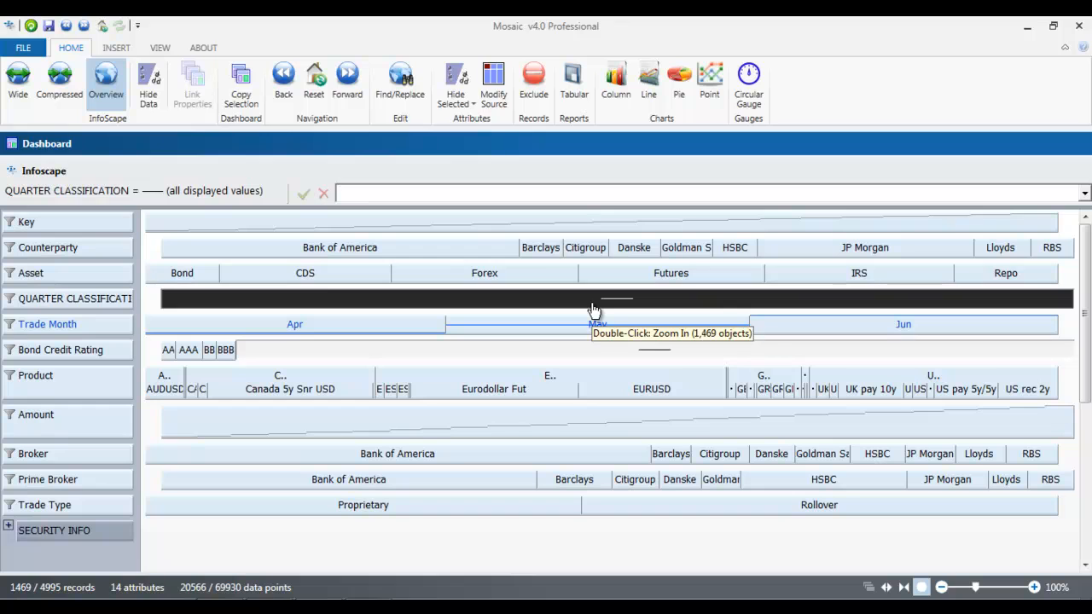
type("Q2")
key("Return")
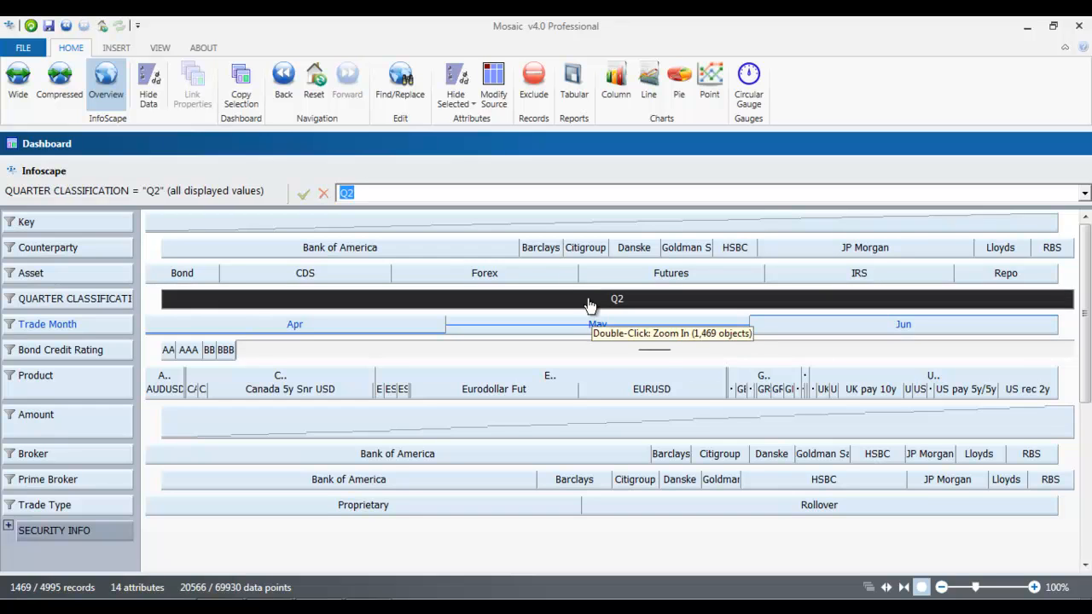
left_click(287, 89)
Narrow the records to trade months Jul to Sep, set their QUARTER CLASSIFICATION to Q3, and return to all records.
left_click_drag(760, 327, 880, 330)
double_click(890, 326)
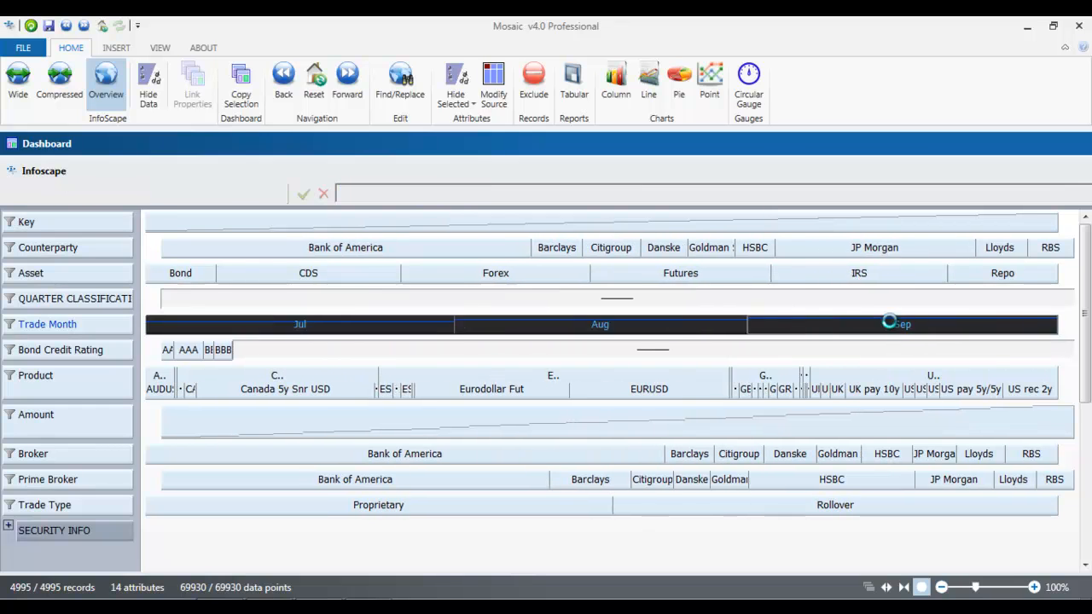
left_click(721, 308)
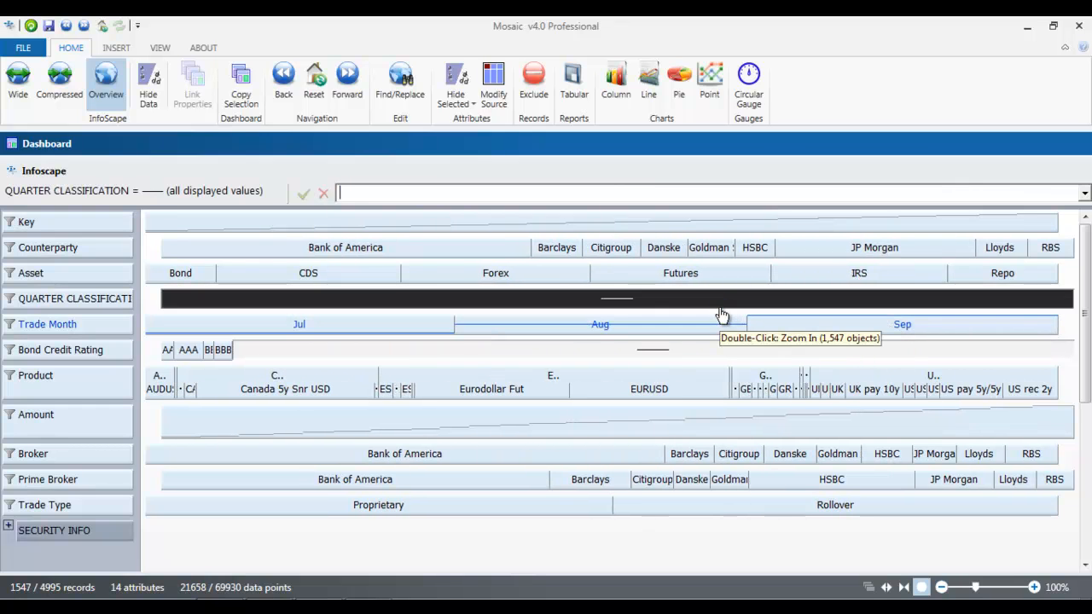
type("Q3")
key("Return")
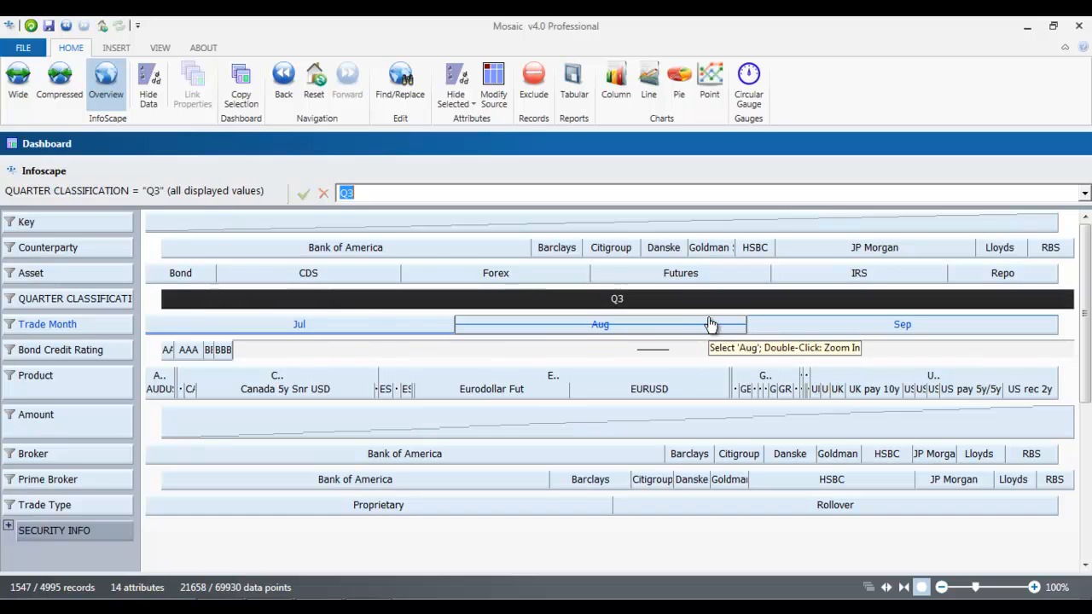
left_click(283, 81)
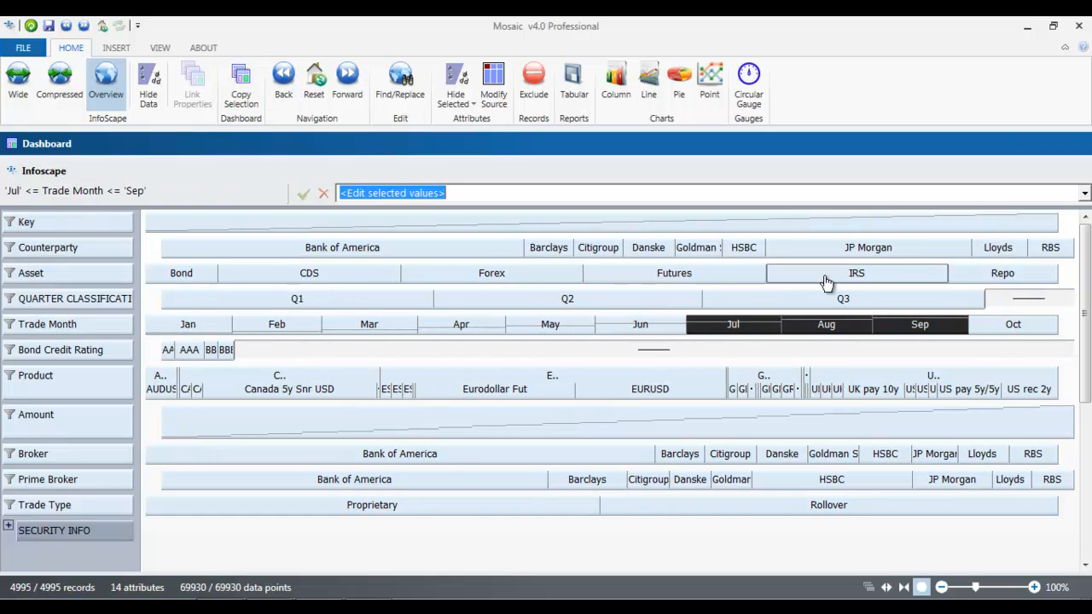
Set the remaining undefined QUARTER CLASSIFICATION value, covering October, to Q4.
left_click(1002, 301)
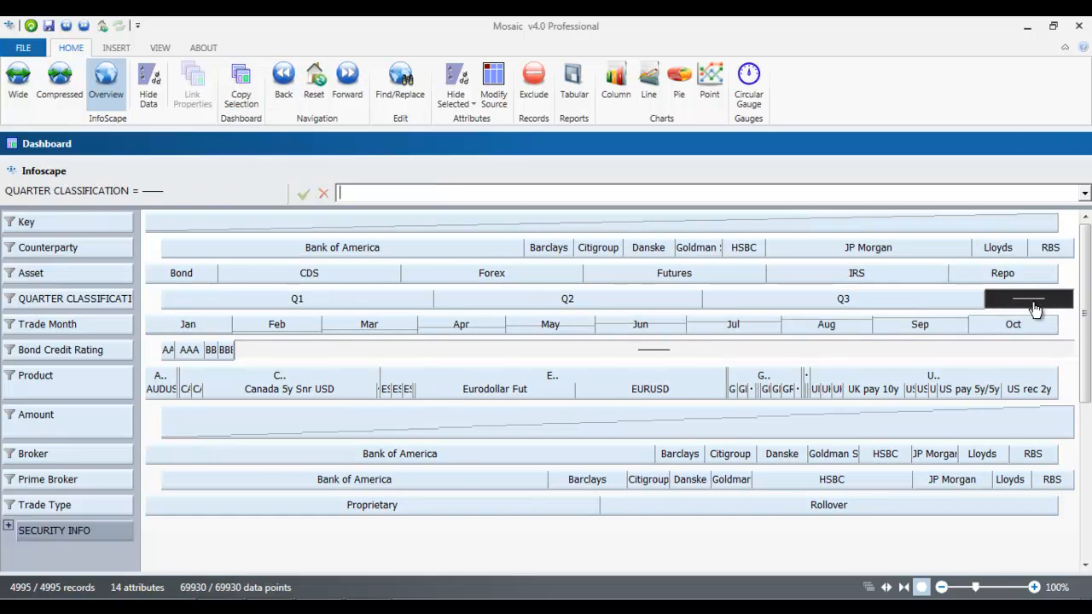
type("Q4")
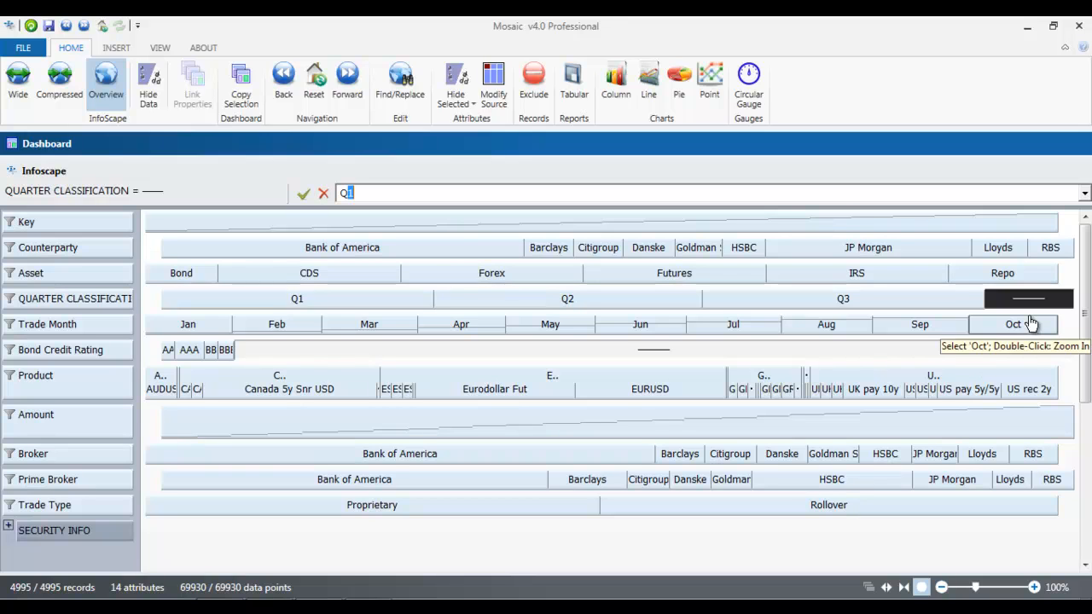
key("Return")
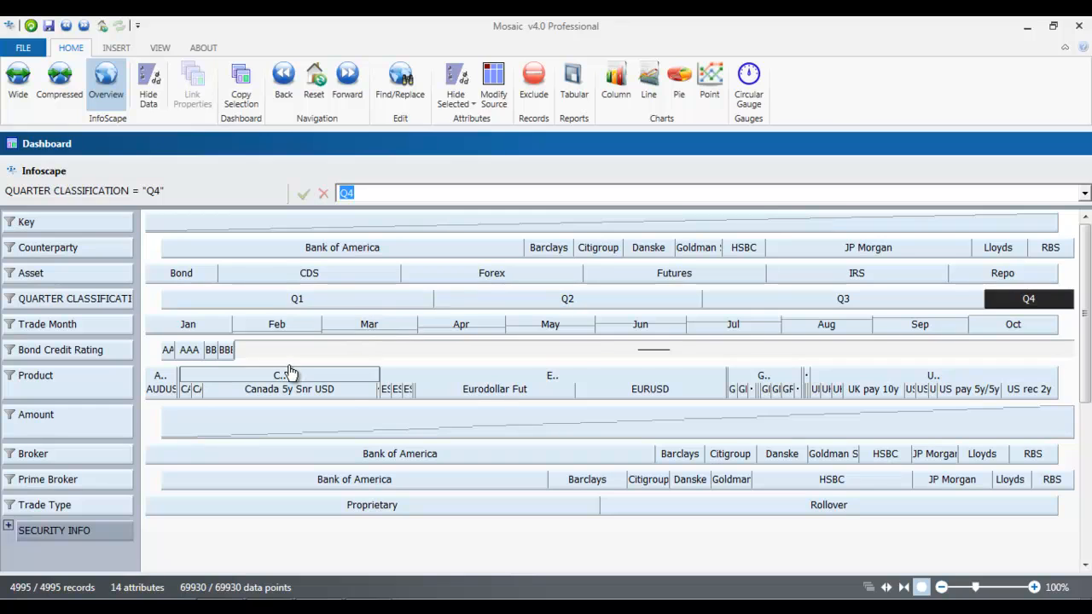
Drill into Q1 to check its trade months, restore all records, and widen the attribute name column to fit QUARTER CLASSIFICATION.
left_click(273, 304)
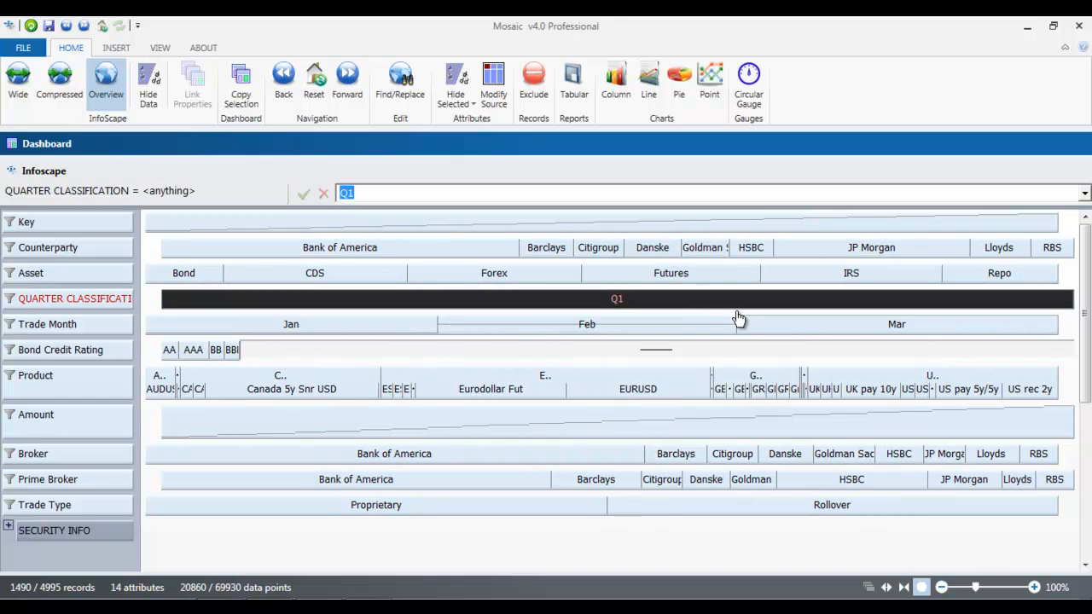
left_click(314, 85)
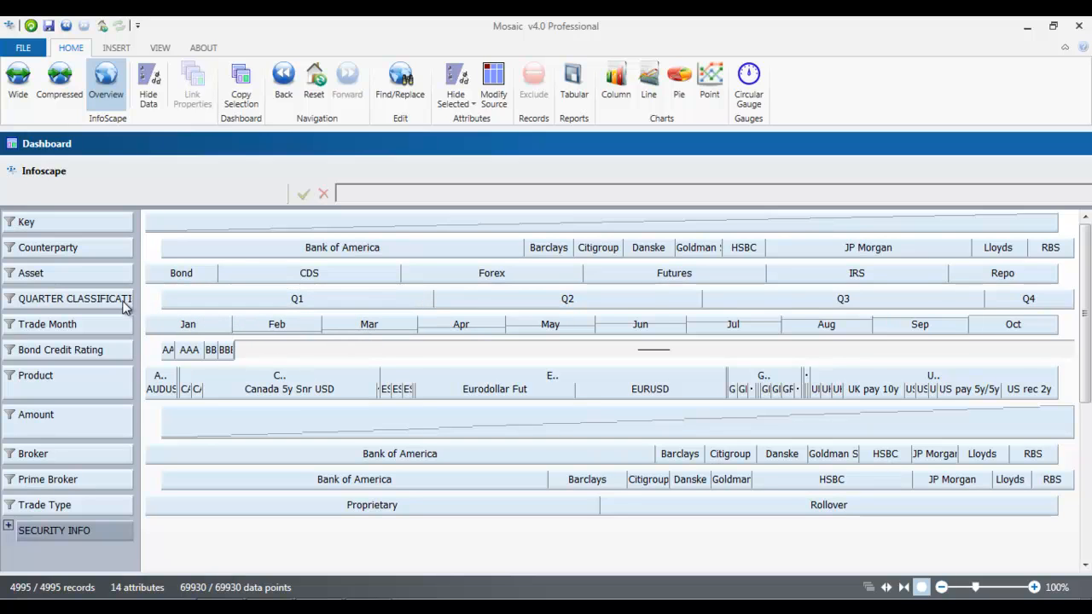
left_click_drag(139, 307, 149, 307)
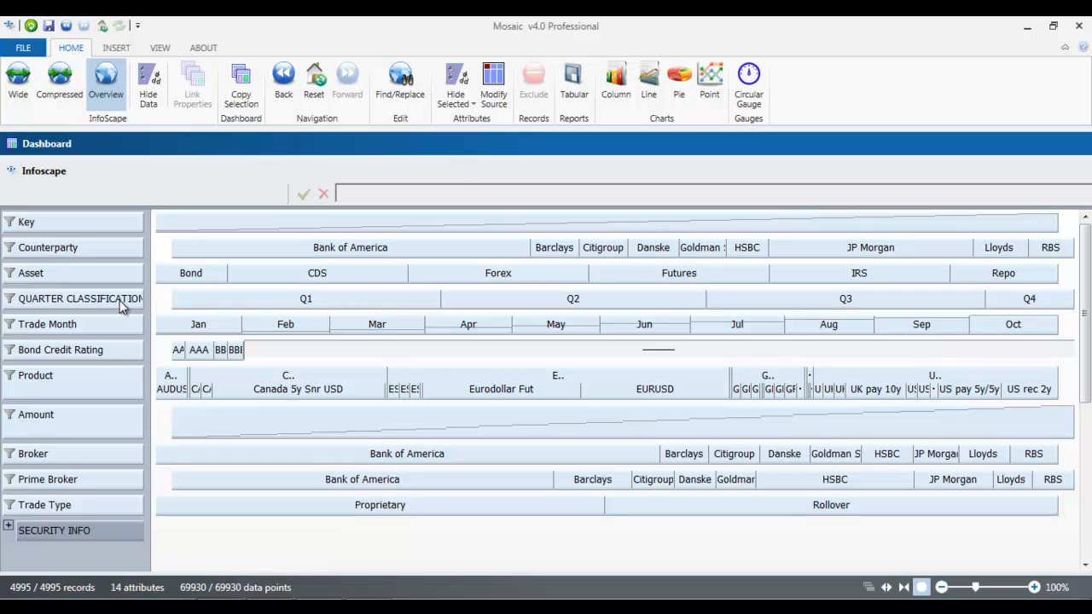
Start a new attribute as a summary of two attributes: the Sum of Amount per Asset.
right_click(120, 301)
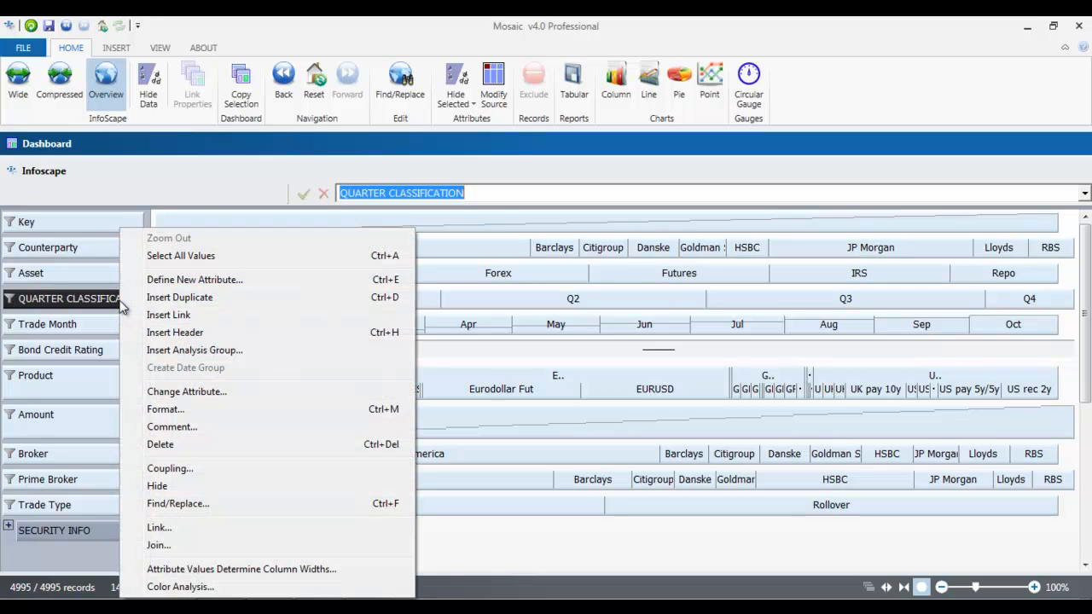
left_click(196, 281)
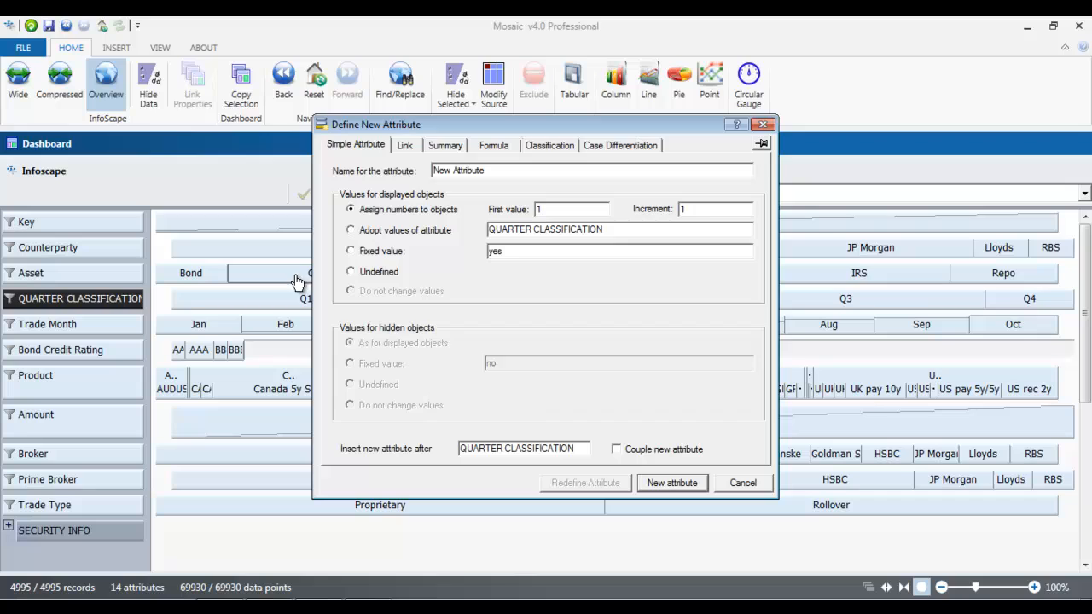
left_click(455, 146)
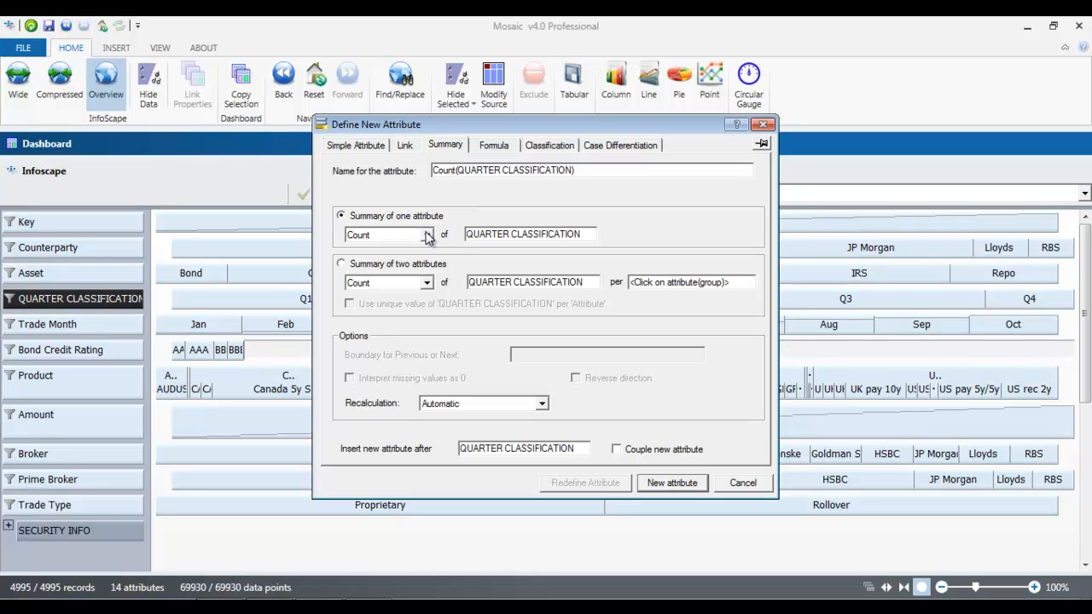
left_click(381, 265)
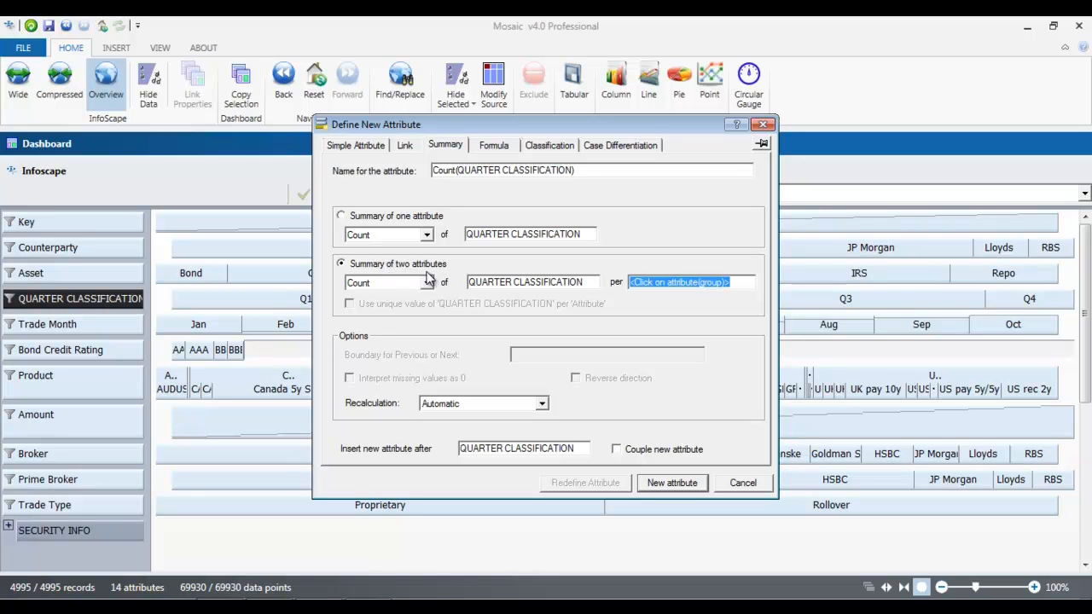
left_click(426, 282)
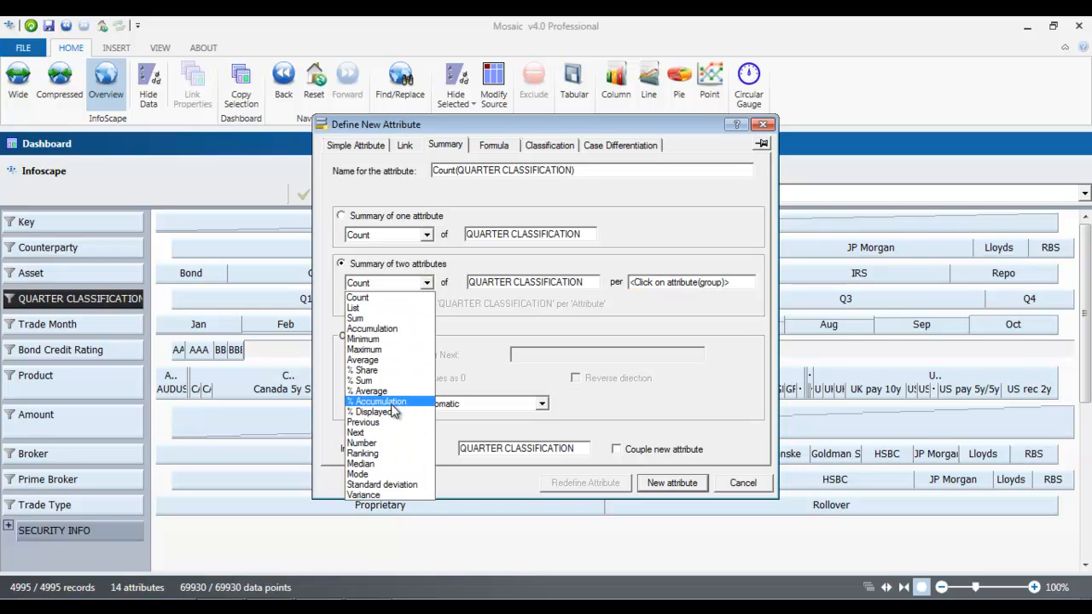
left_click(392, 318)
left_click(469, 286)
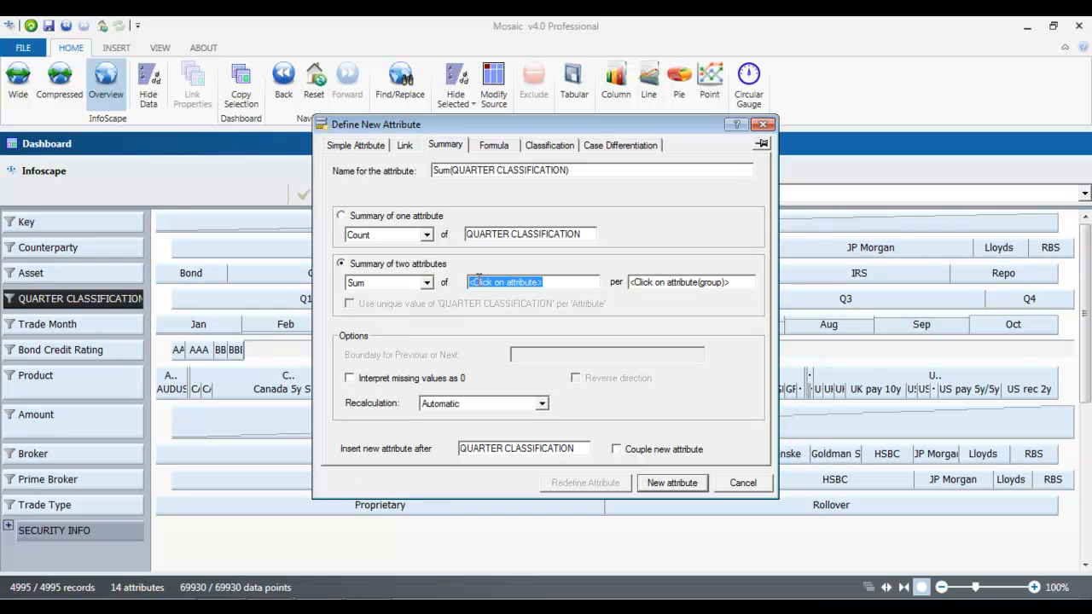
left_click(110, 420)
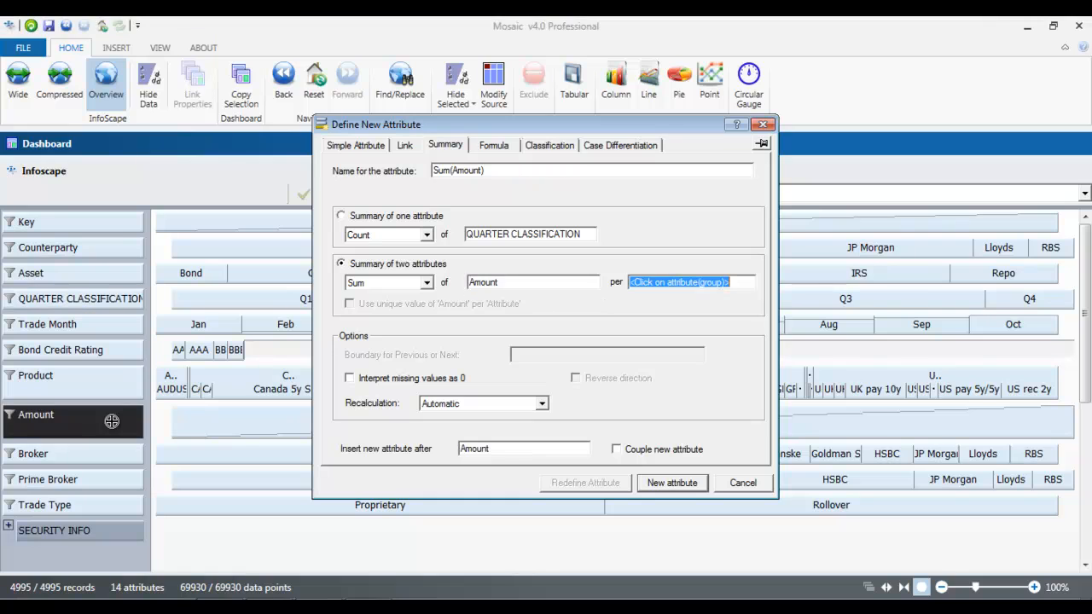
left_click(112, 274)
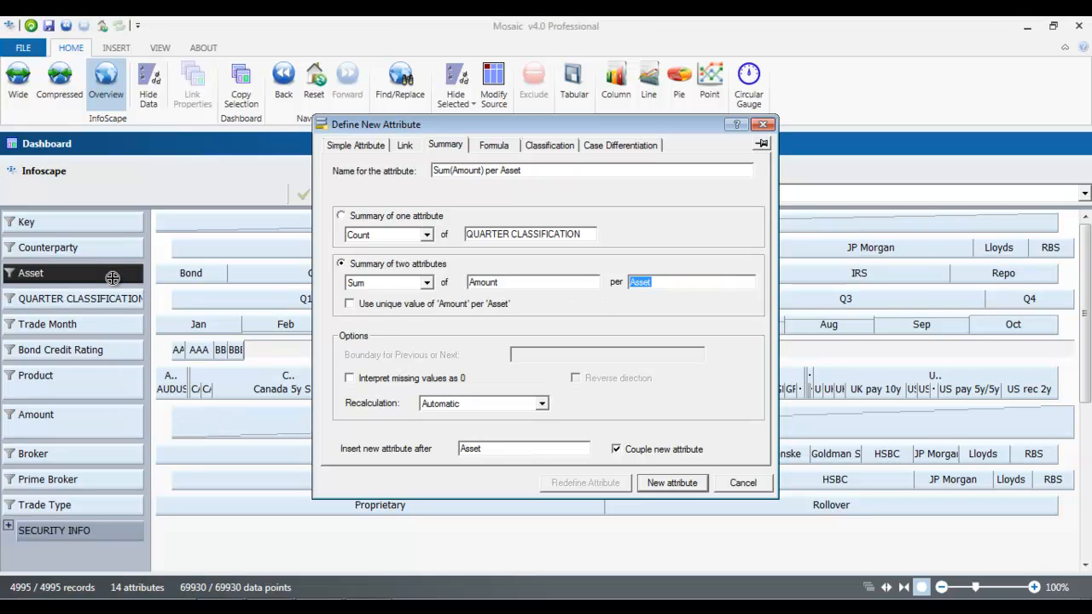
Interpret missing values as 0, keep recalculation Automatic, and create the attribute coupled to Asset.
left_click(350, 379)
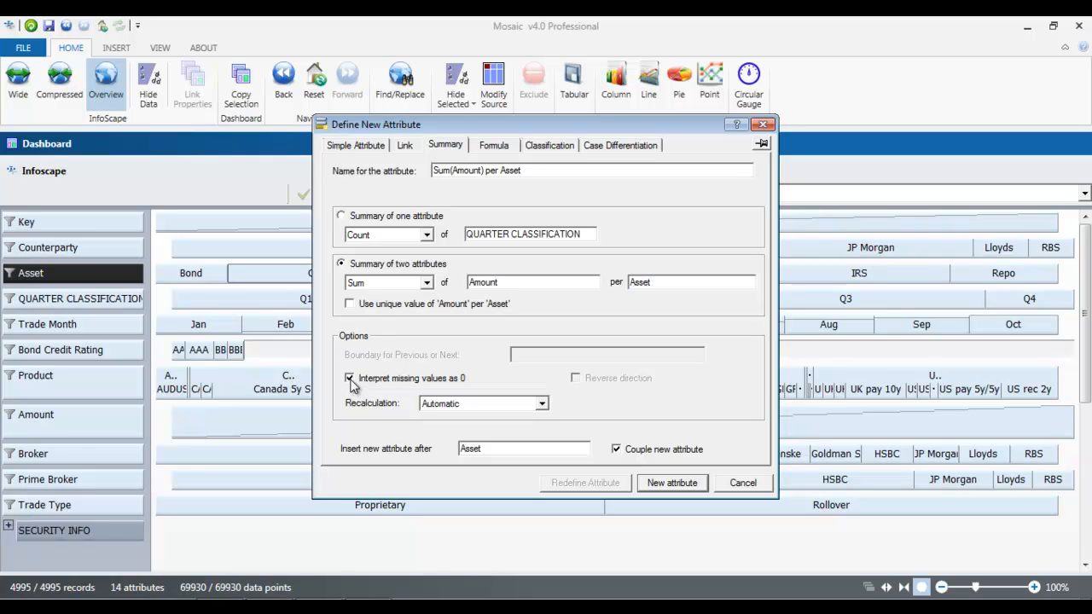
left_click(542, 406)
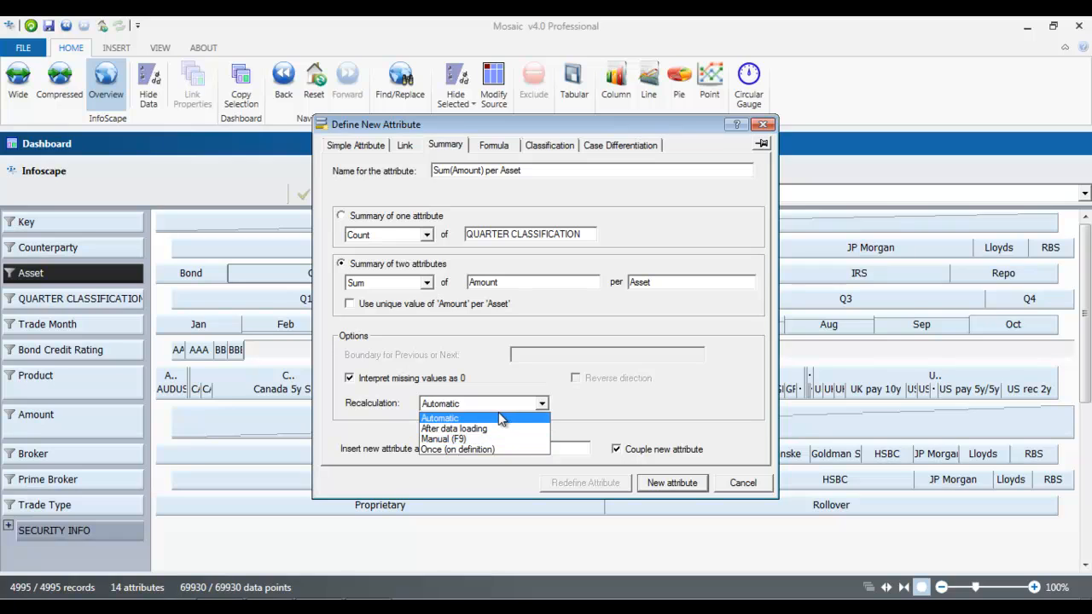
left_click(500, 417)
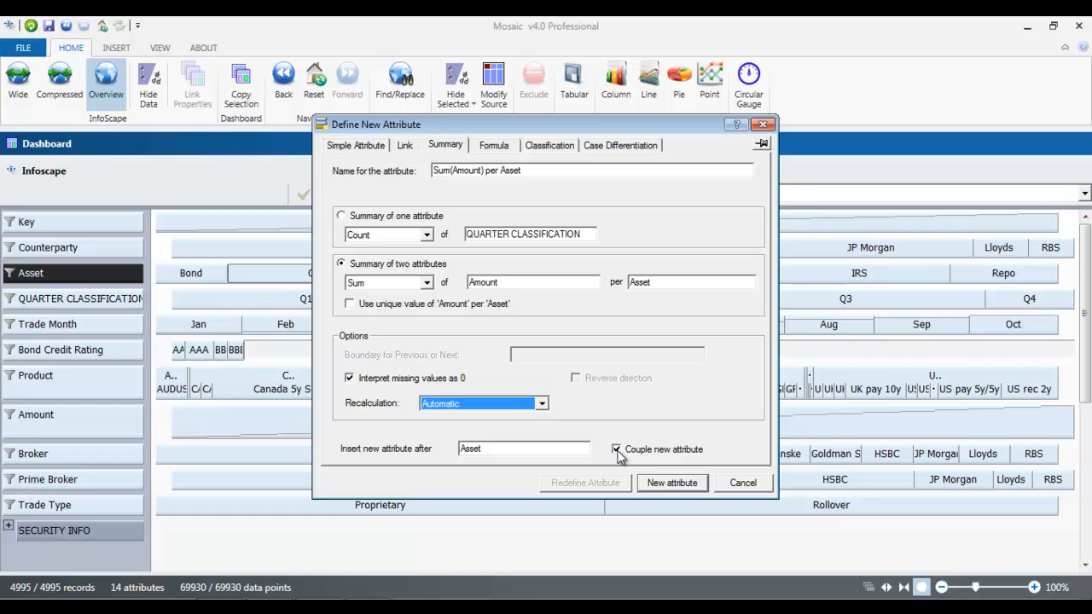
left_click(671, 483)
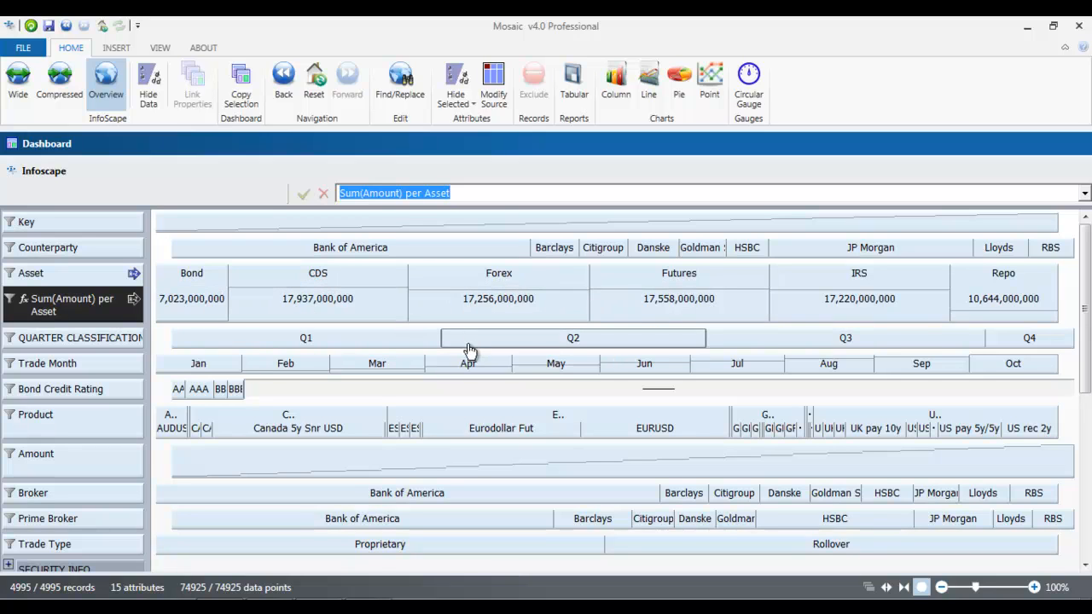
Drill into Q1 to check the summed amounts per asset, and restore all records.
double_click(350, 341)
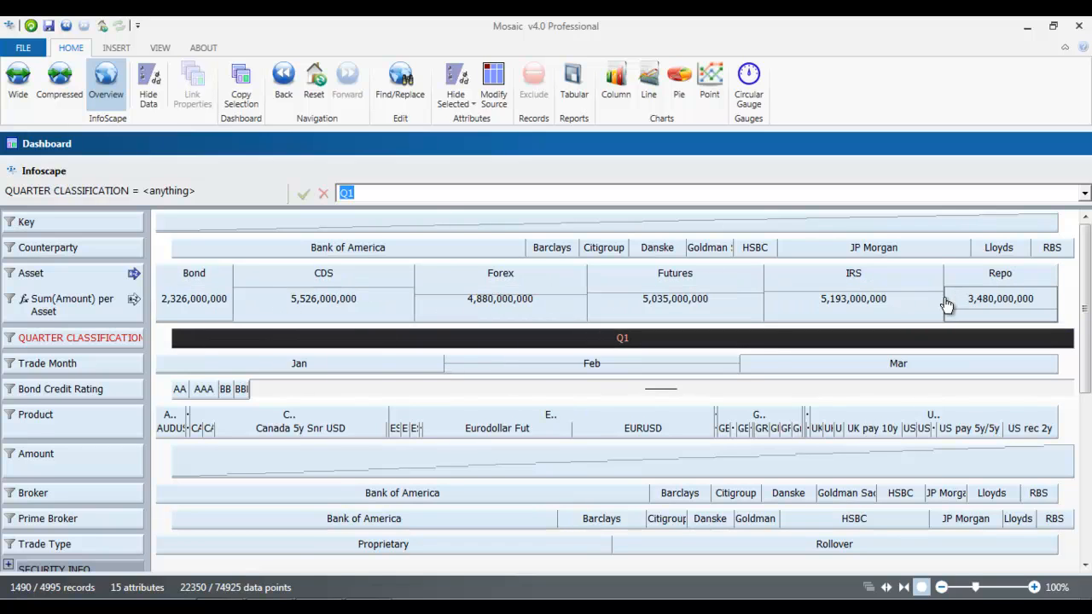
double_click(569, 338)
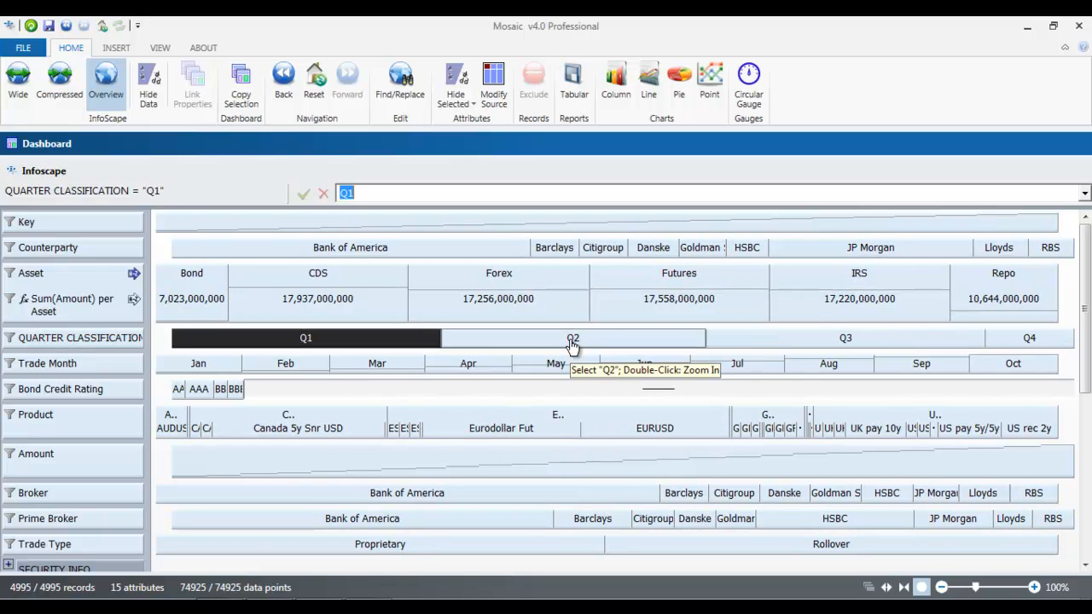
Create a new attribute as a summary of one attribute: the Count of Key with Automatic recalculation.
right_click(85, 255)
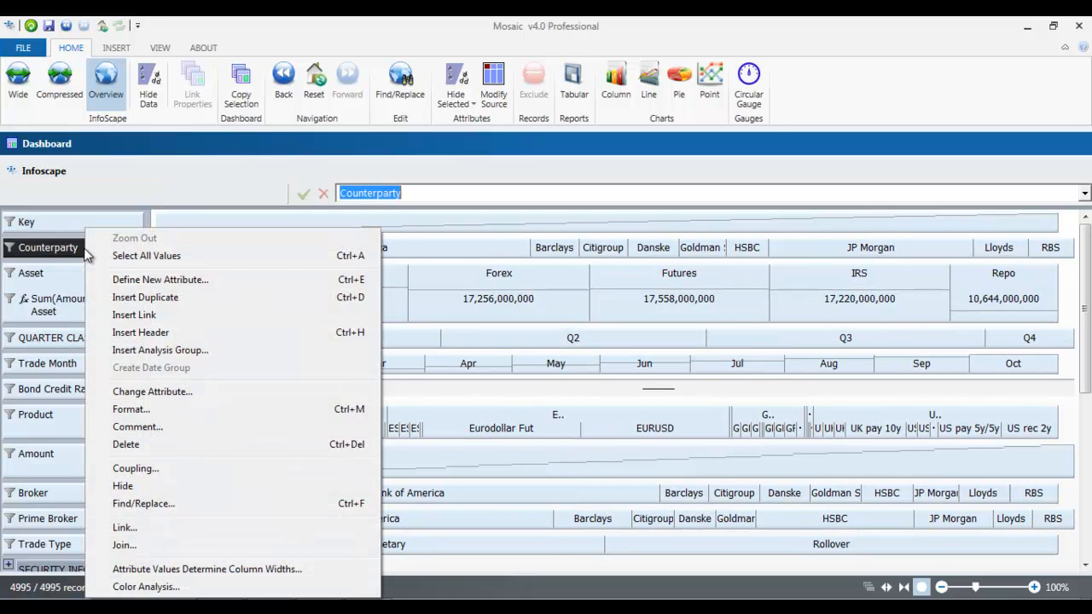
left_click(158, 279)
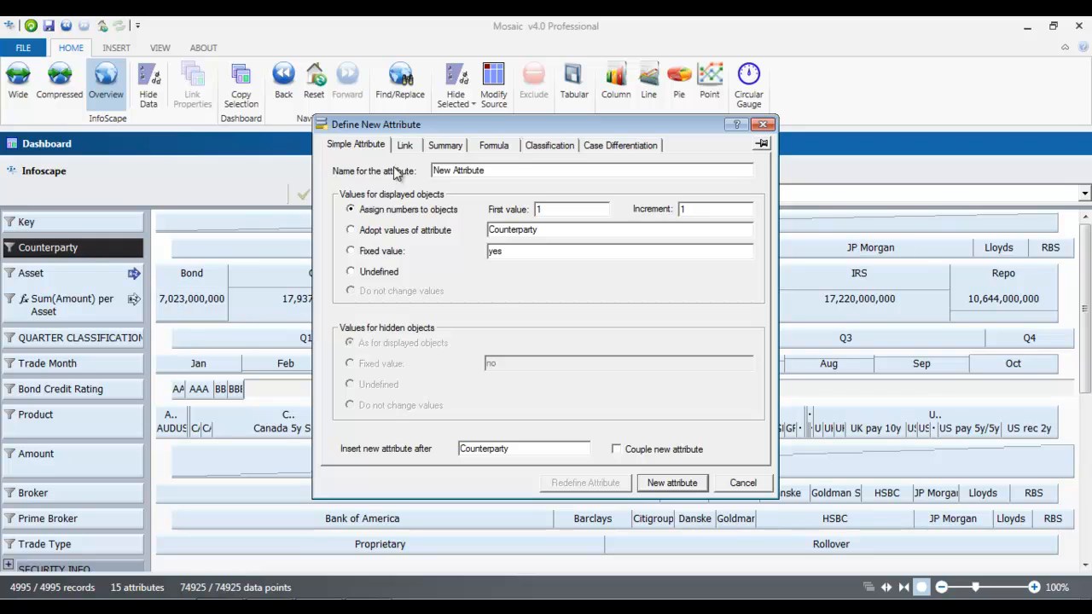
left_click(445, 146)
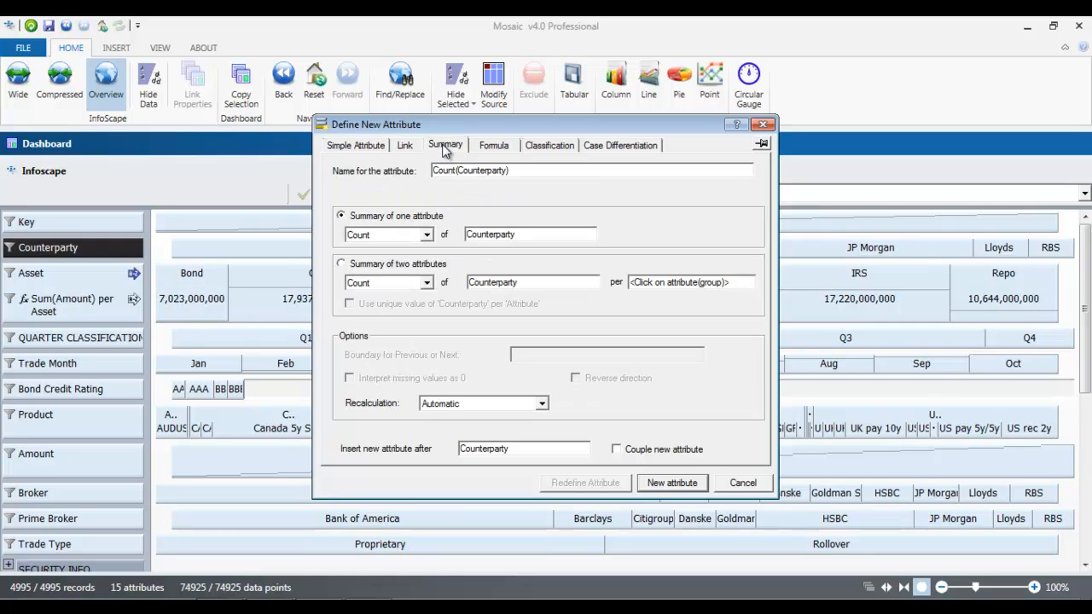
left_click(428, 235)
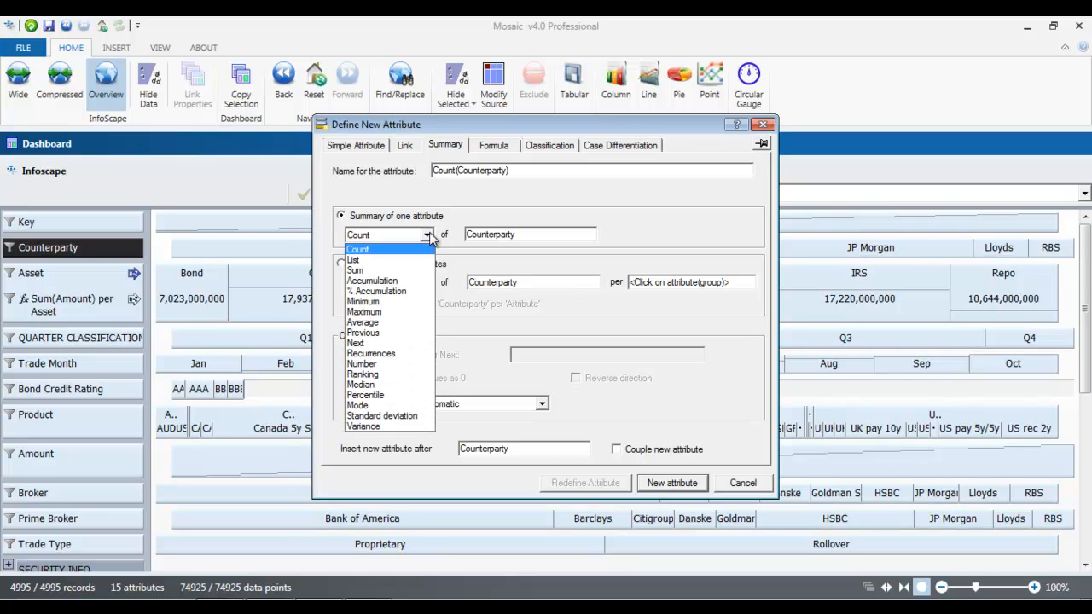
left_click(386, 250)
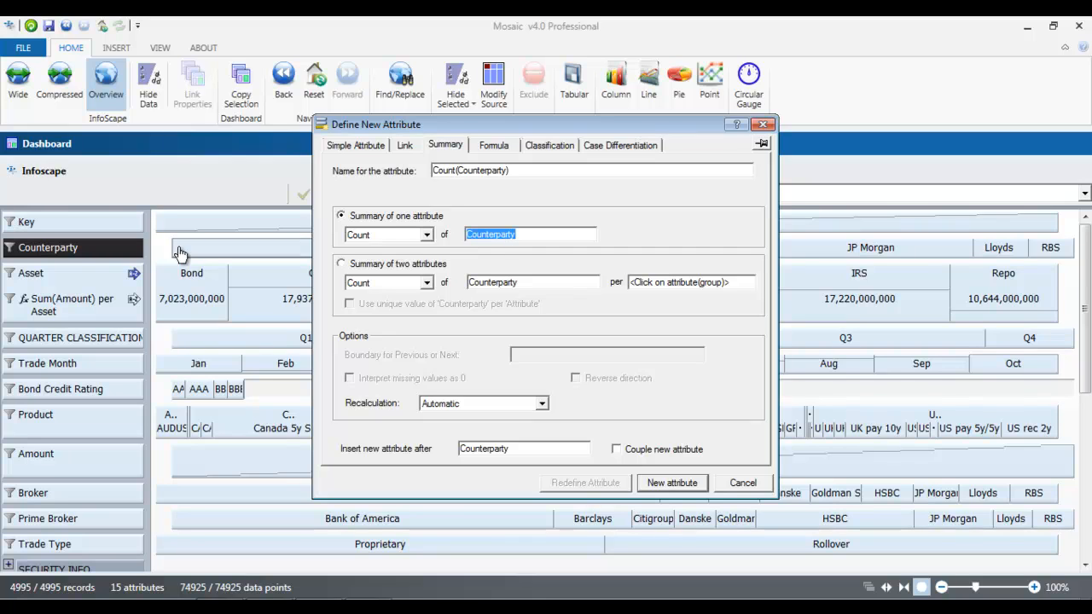
left_click(107, 221)
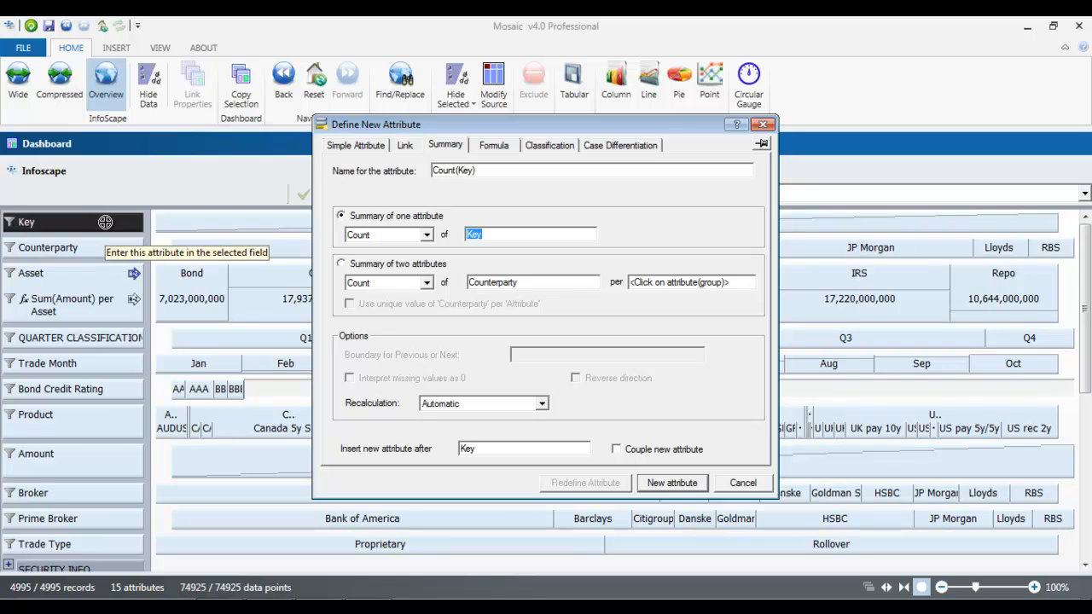
left_click(663, 483)
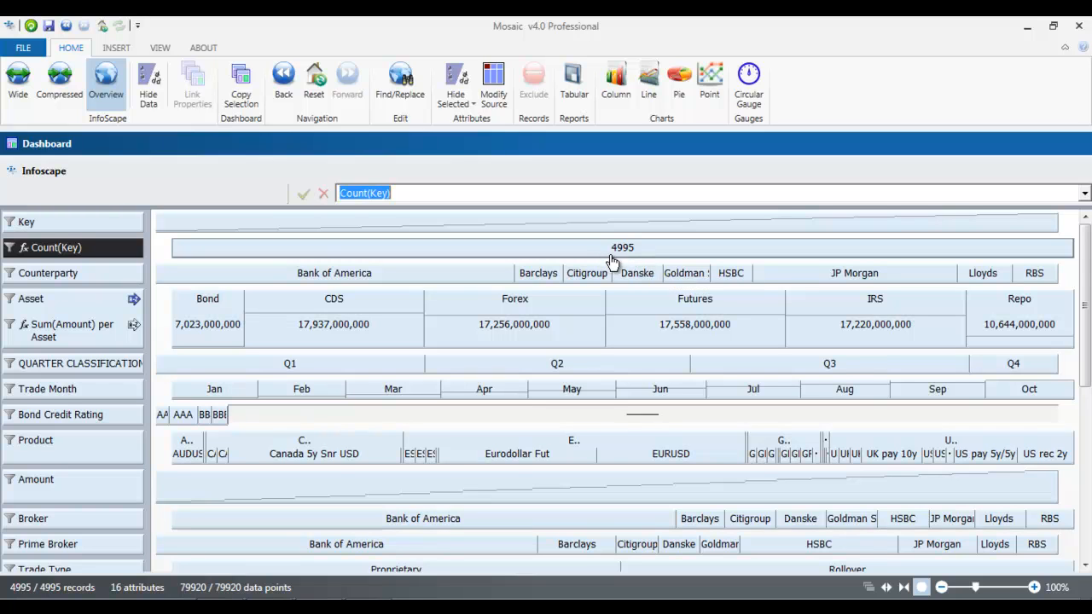
Drill into the Bond asset to check its record count, and restore all records.
left_click(195, 305)
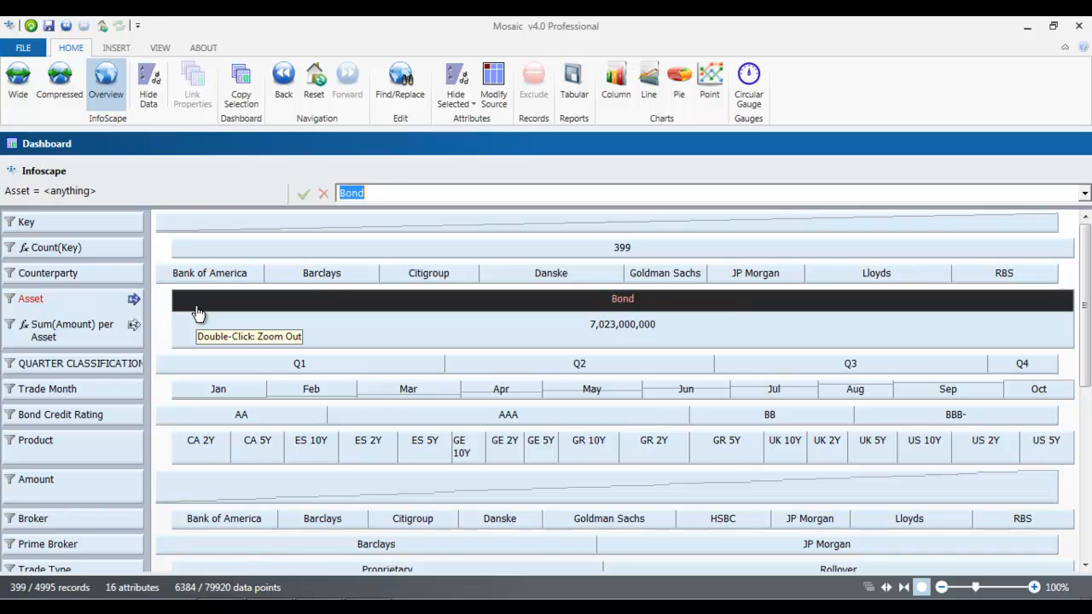
double_click(197, 314)
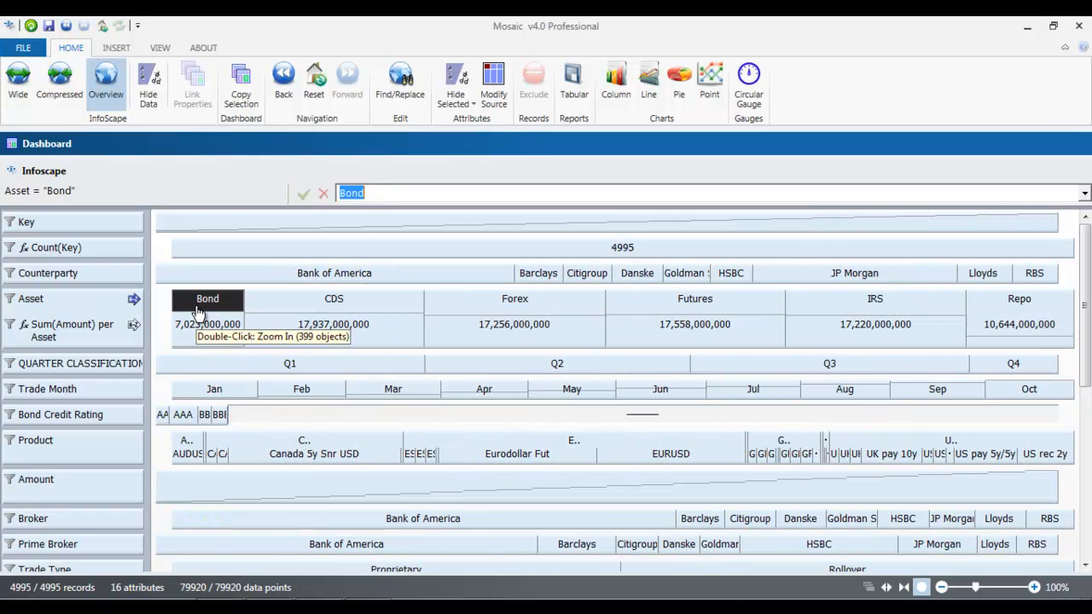
Redefine the Sum(Amount) per Asset attribute as the Count of Key per Asset.
left_click(26, 326)
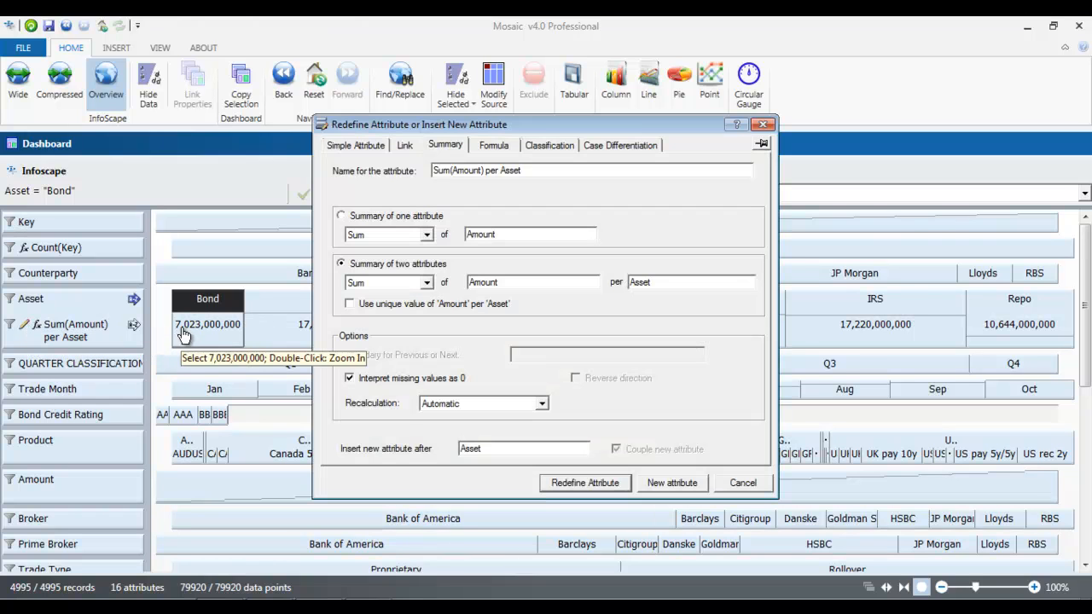
left_click(426, 282)
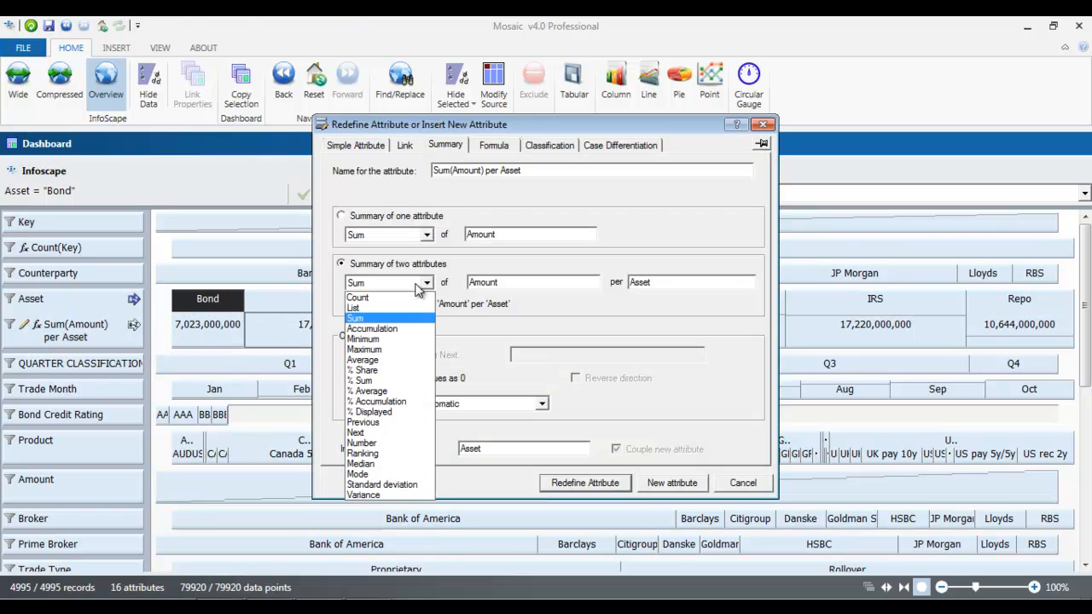
left_click(396, 294)
left_click(115, 220)
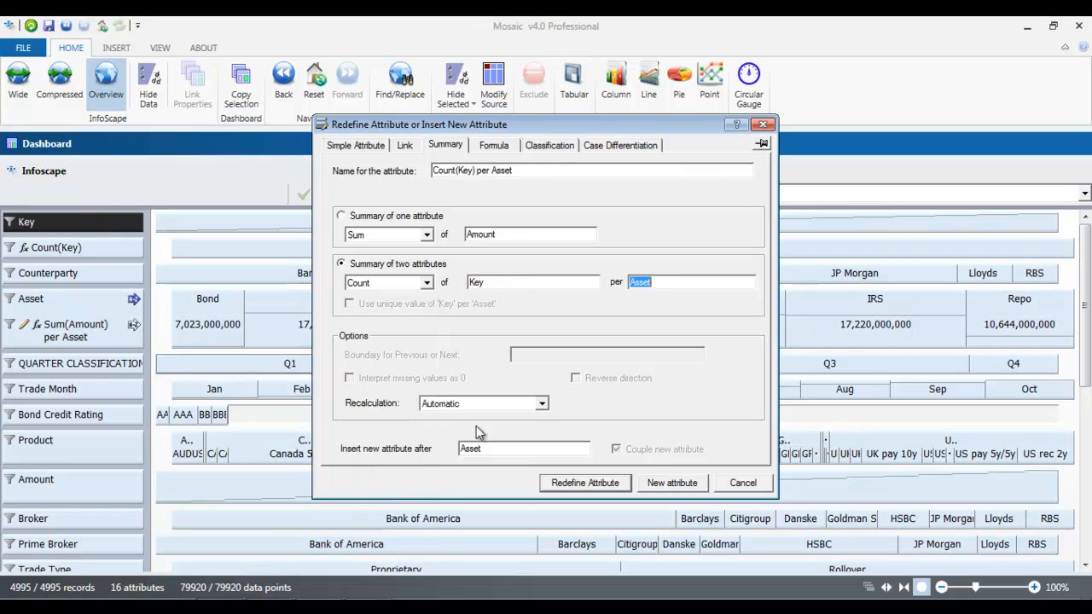
left_click(551, 483)
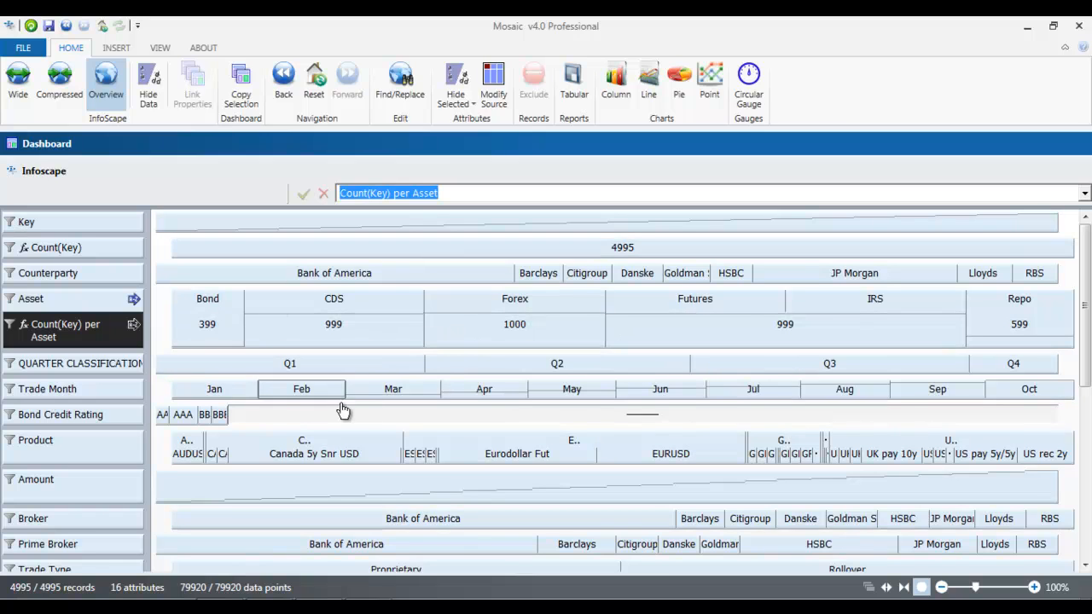
Start another new attribute as a summary of two attributes: the % Sum of Amount per Asset.
right_click(69, 345)
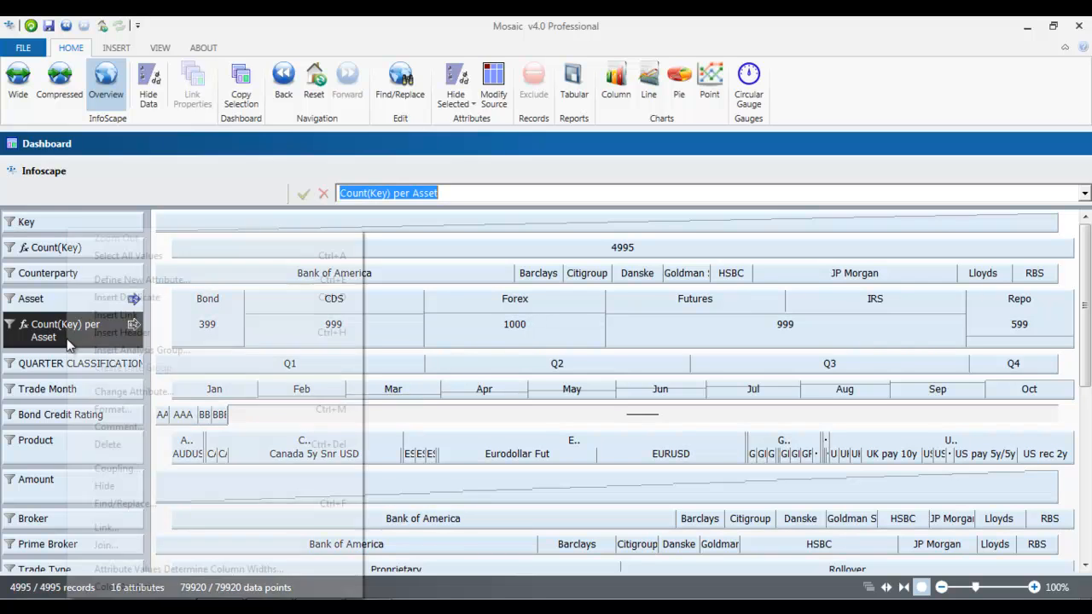
left_click(173, 290)
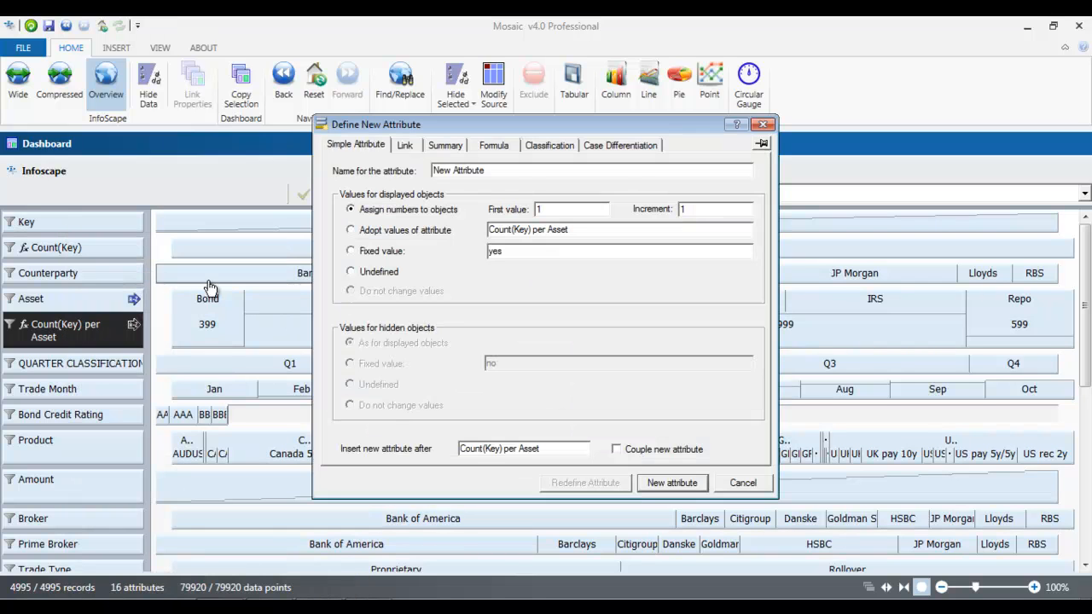
left_click(447, 144)
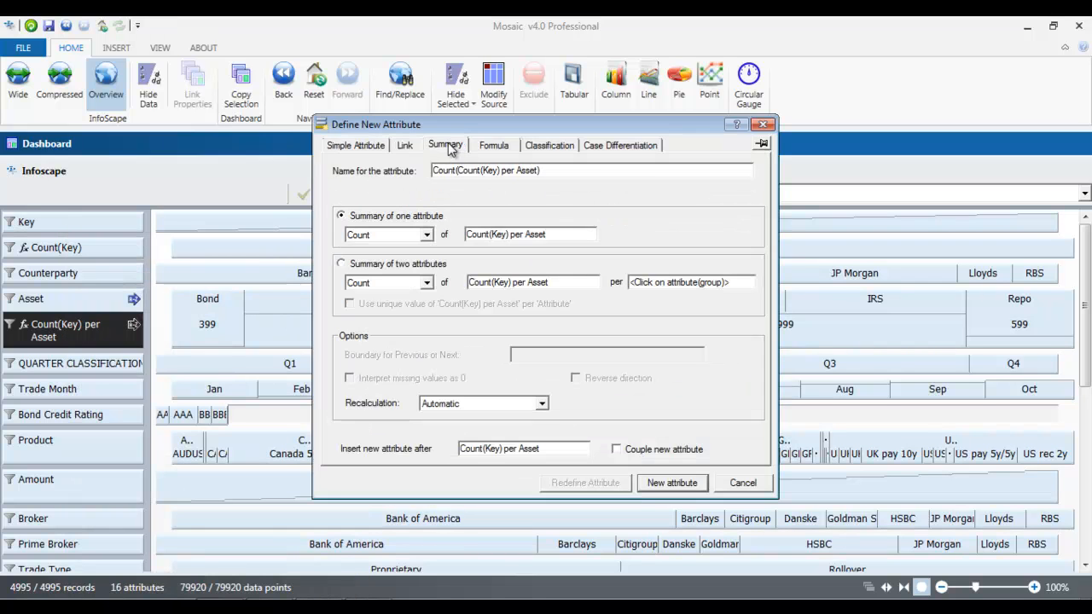
left_click(430, 264)
left_click(427, 283)
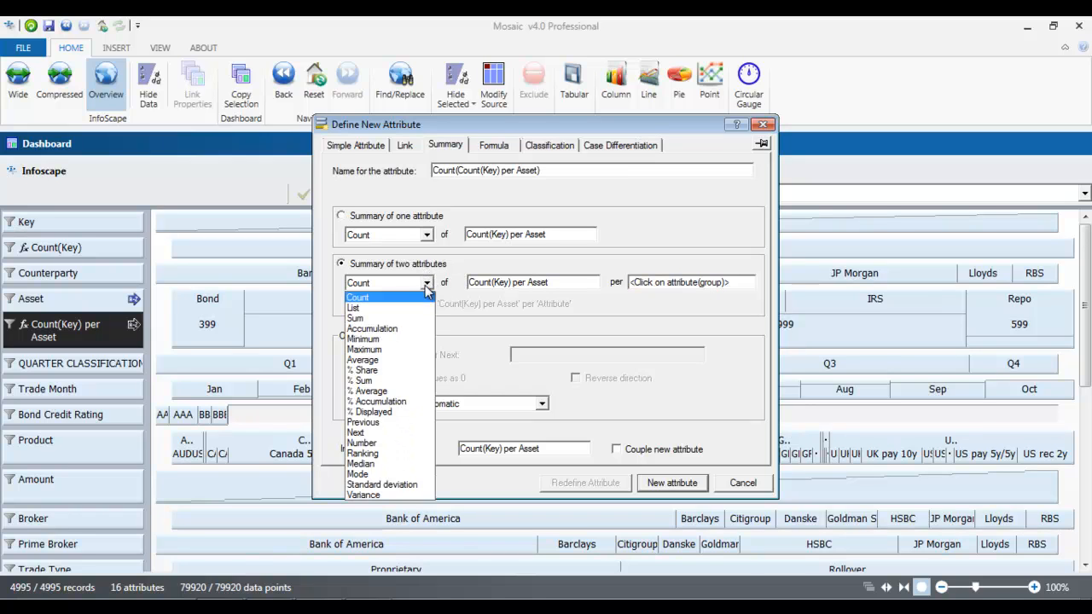
left_click(391, 381)
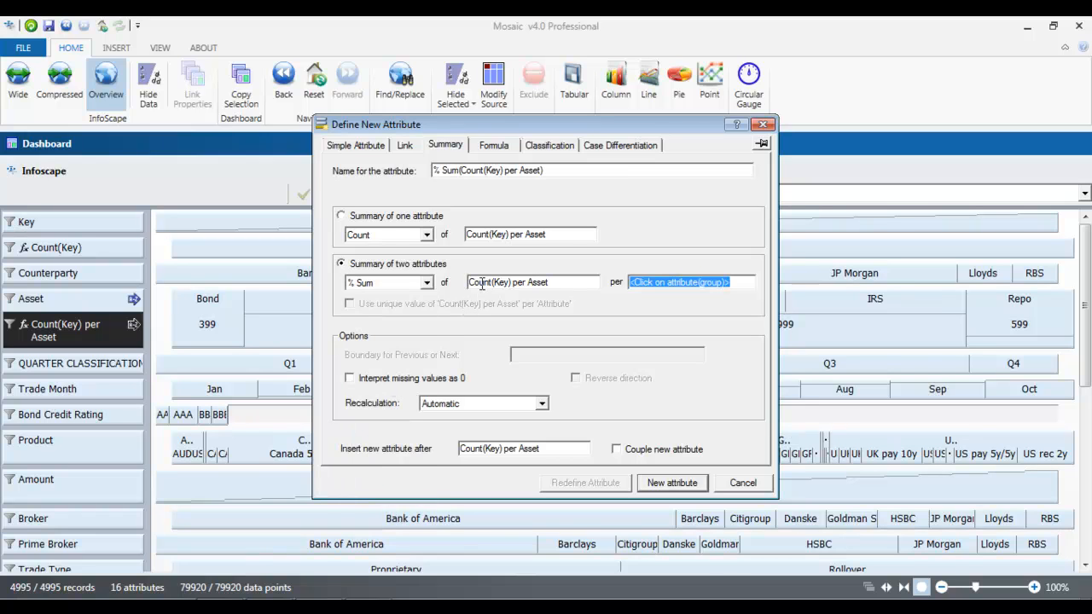
left_click(481, 284)
left_click(98, 494)
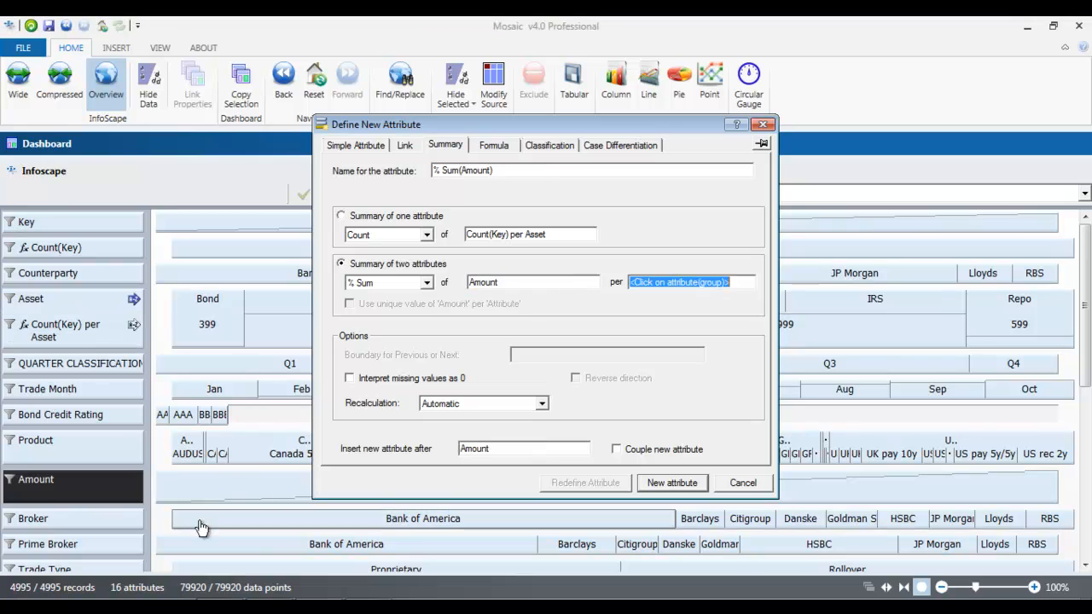
left_click(81, 300)
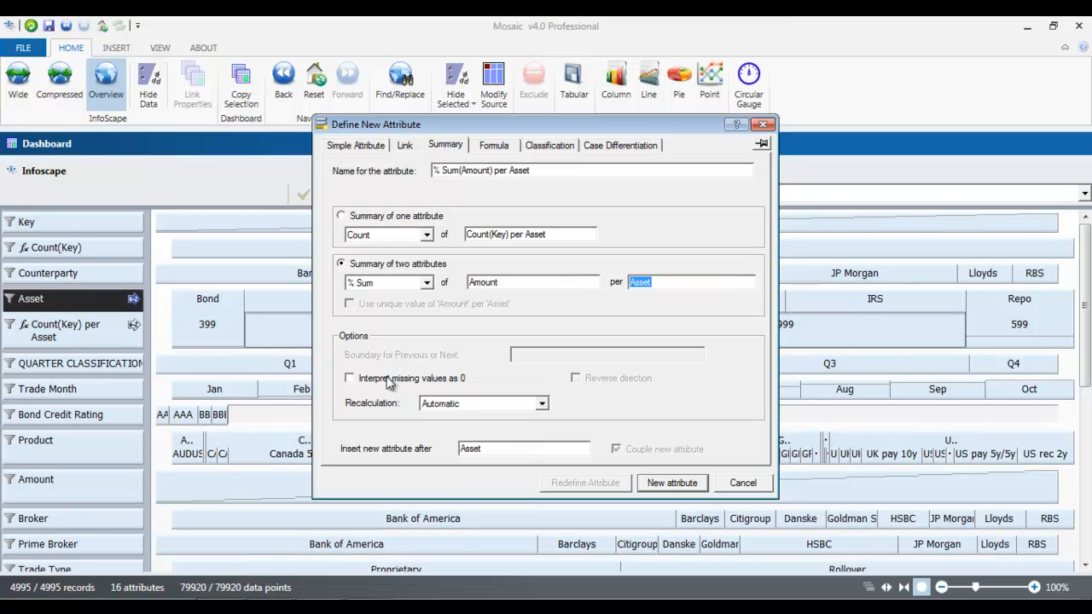
Interpret missing values as 0 and create the % Sum(Amount) per Asset attribute, inserted after and coupled with Count(Key) per Asset.
left_click(353, 379)
left_click(485, 449)
left_click(87, 335)
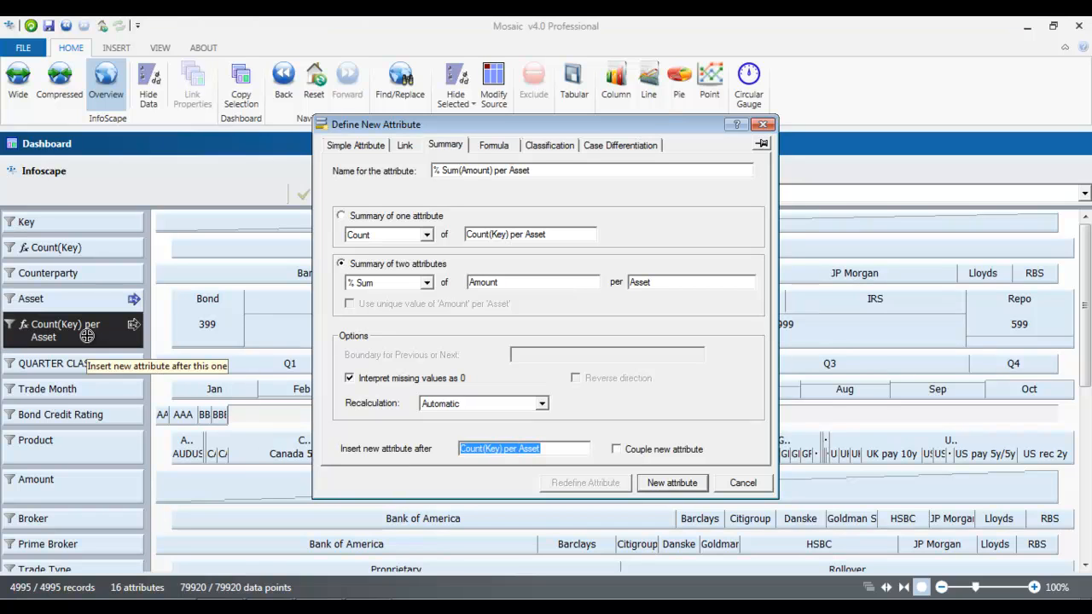
left_click(615, 449)
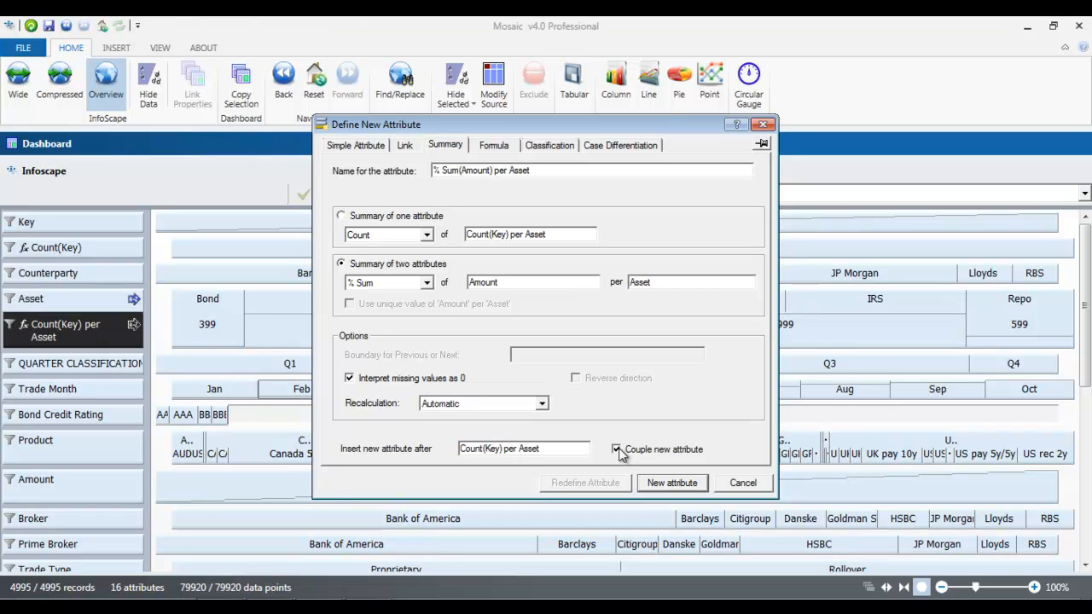
left_click(680, 484)
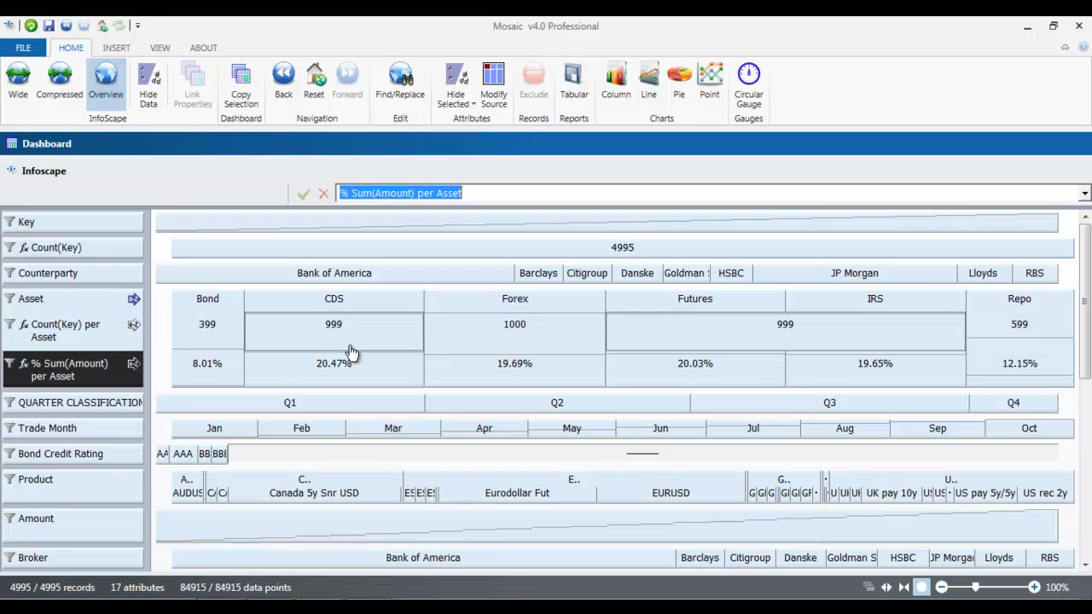
Zoom in on Q1 and the Bank of America counterparty to examine the percentages per asset, and restore all records.
double_click(357, 409)
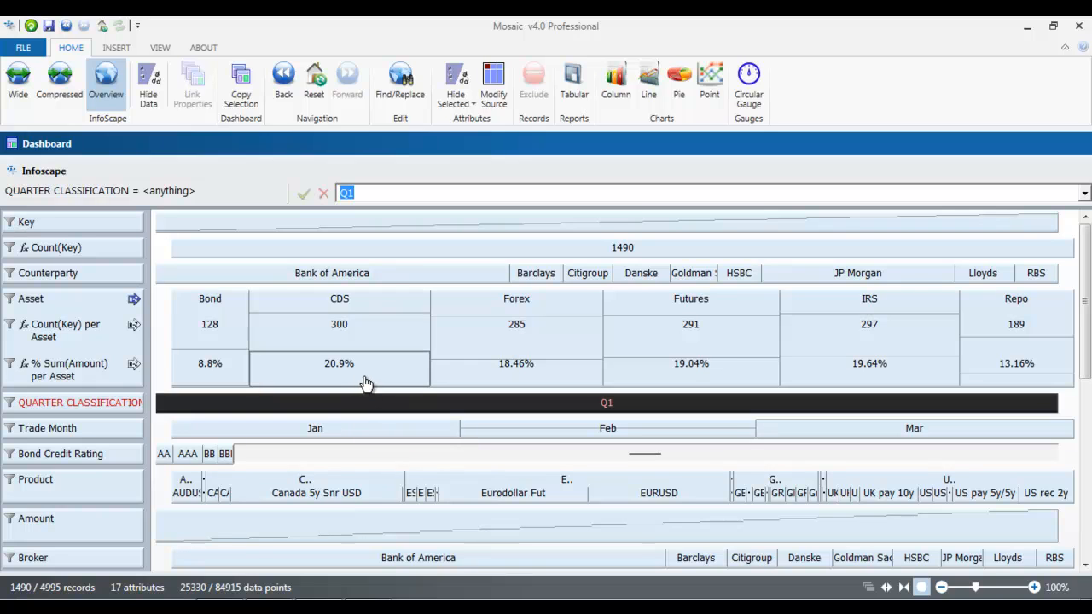
left_click(339, 375)
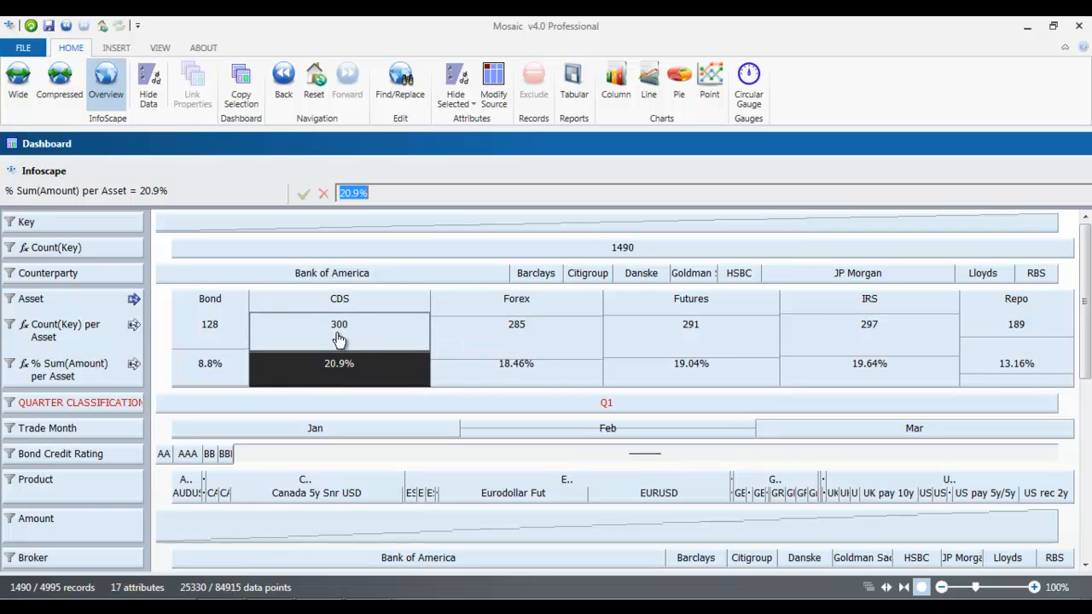
double_click(326, 273)
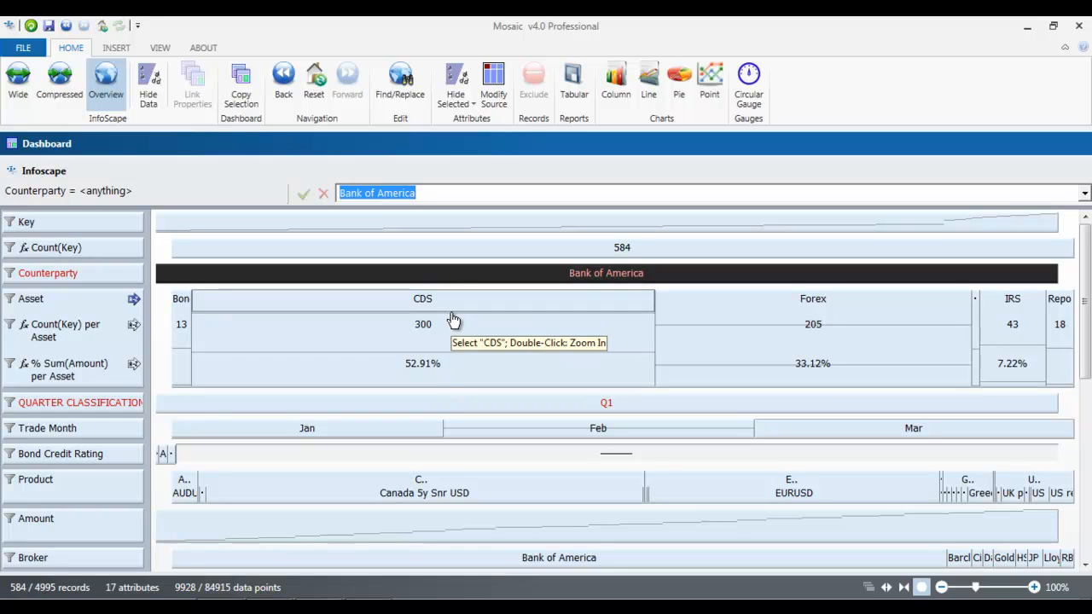
left_click(314, 95)
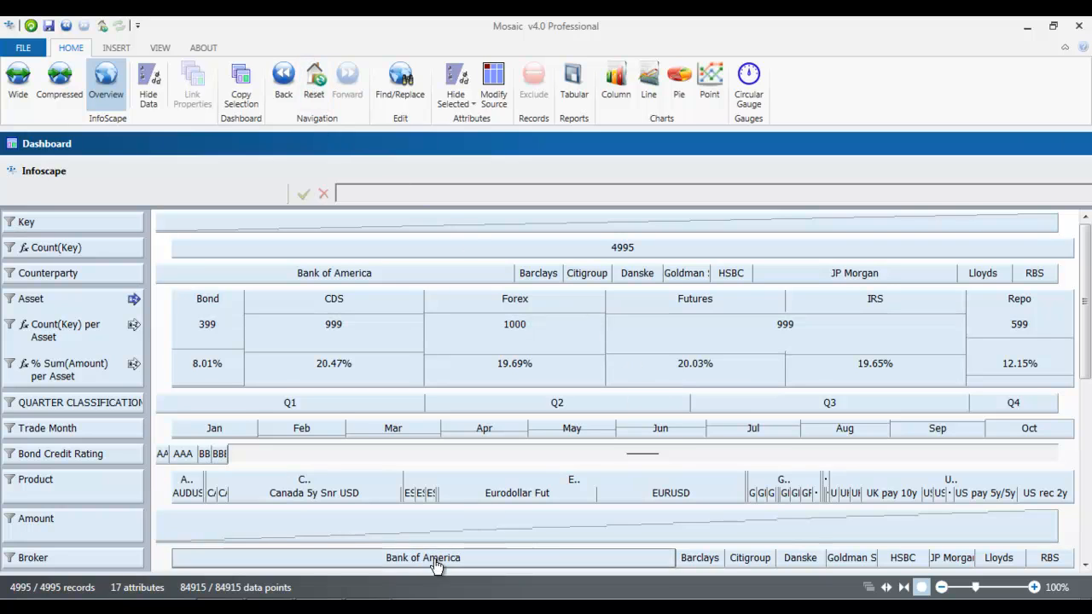
left_click(376, 604)
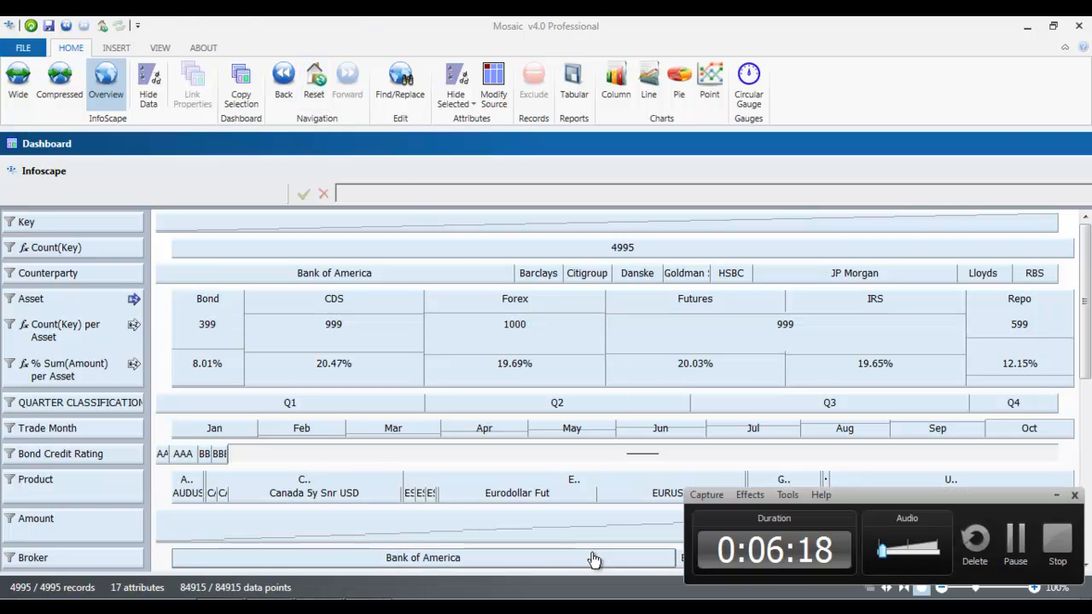